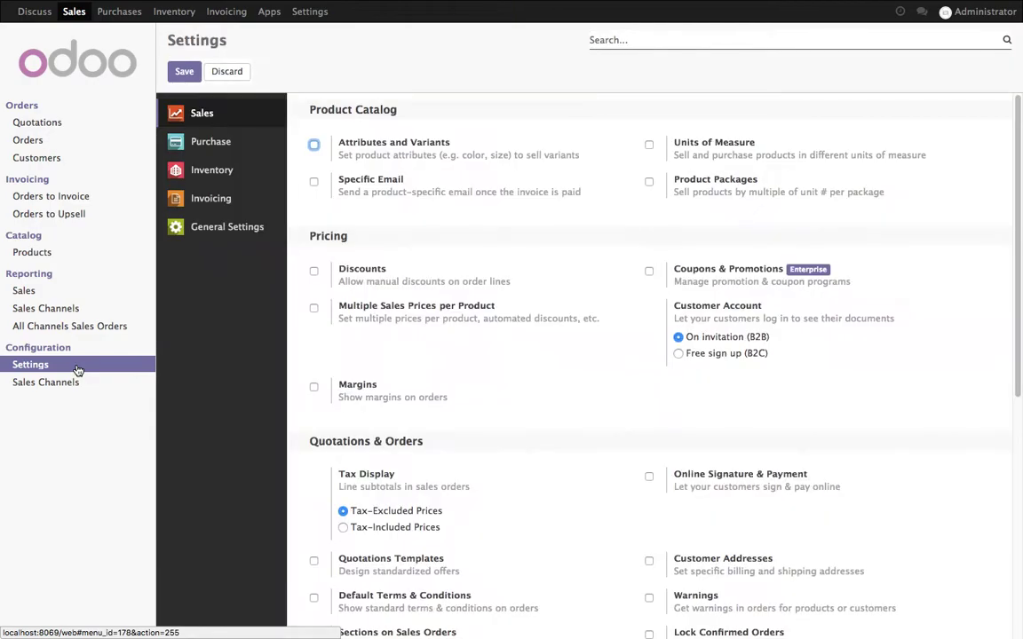
Step: Enable Units of Measure in the sales settings, save, and open the list of units of measure
click(648, 146)
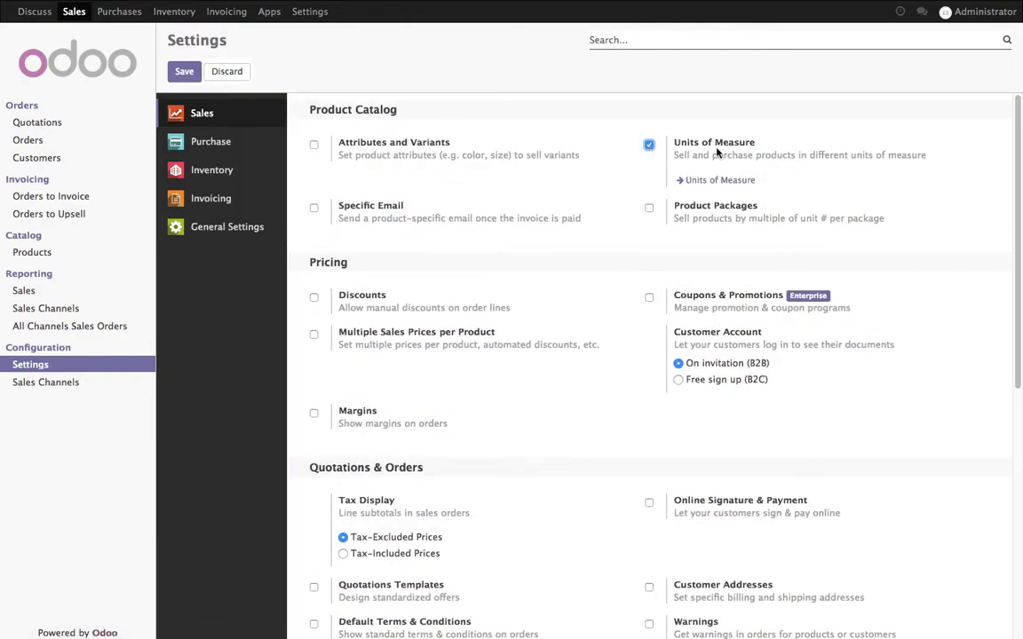
click(184, 73)
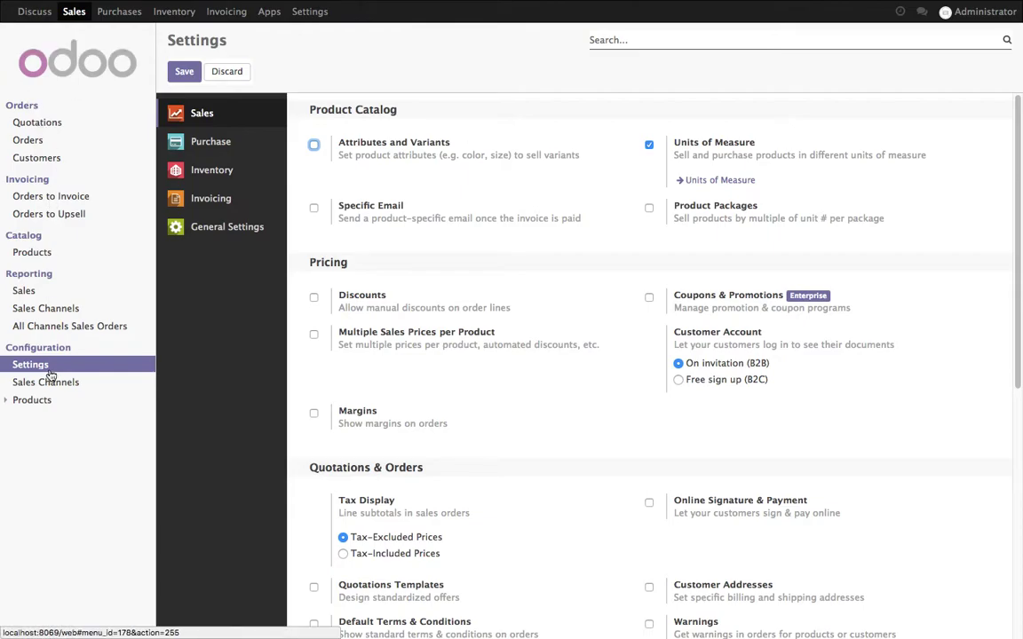
click(45, 401)
click(57, 421)
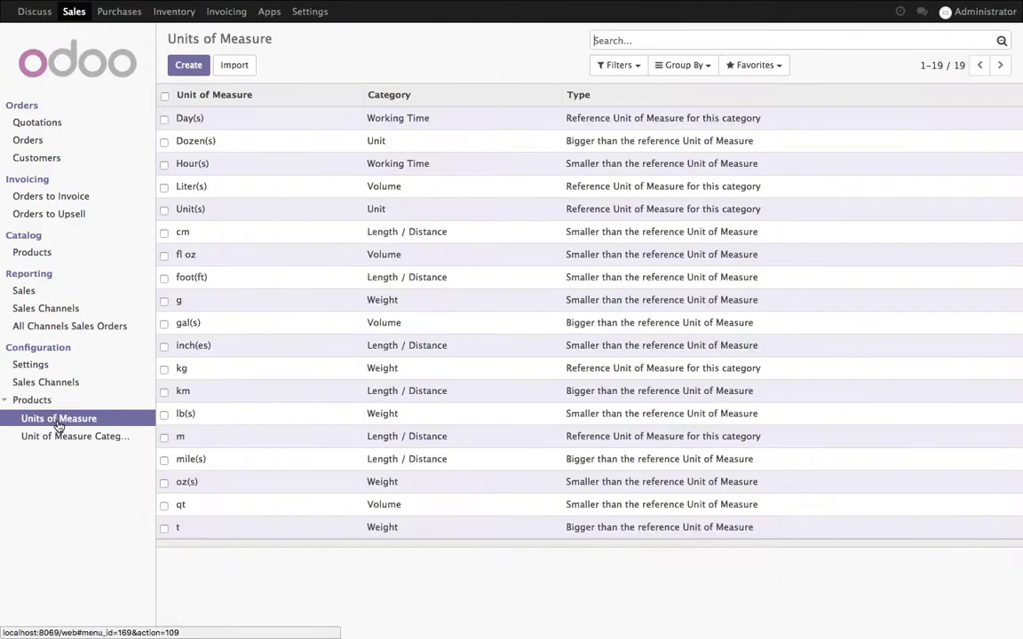
Step: Group the units of measure by Category and expand the Unit group
click(675, 71)
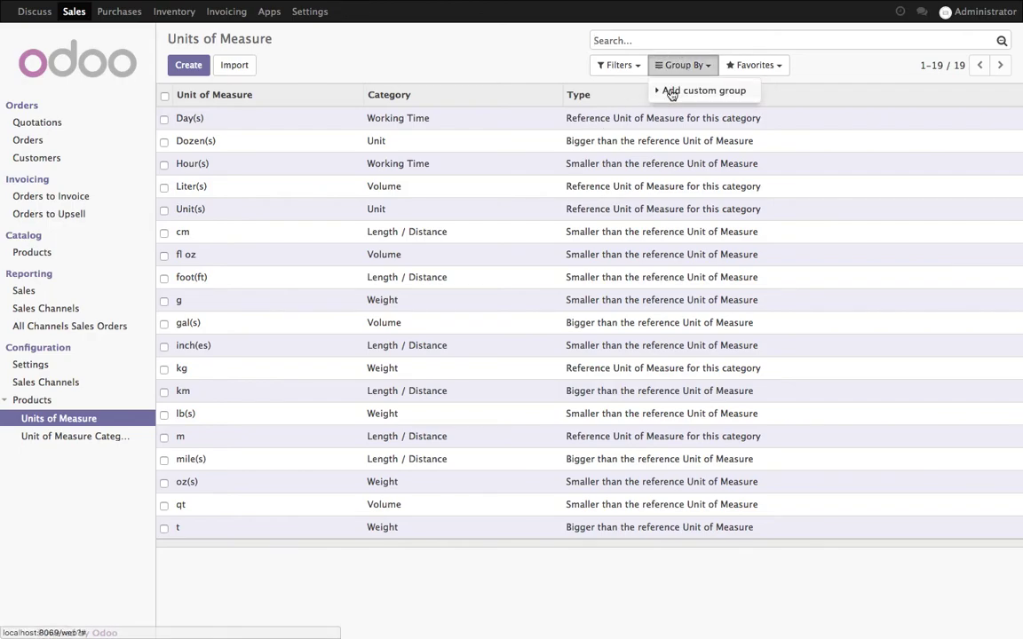
click(671, 90)
click(677, 110)
click(685, 123)
click(685, 137)
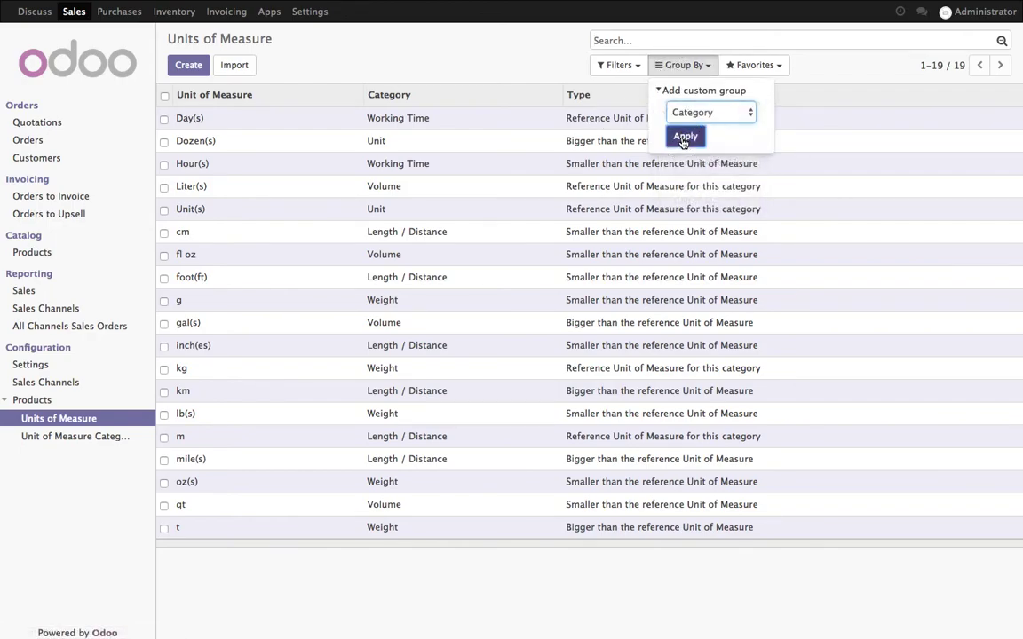
click(420, 87)
click(191, 117)
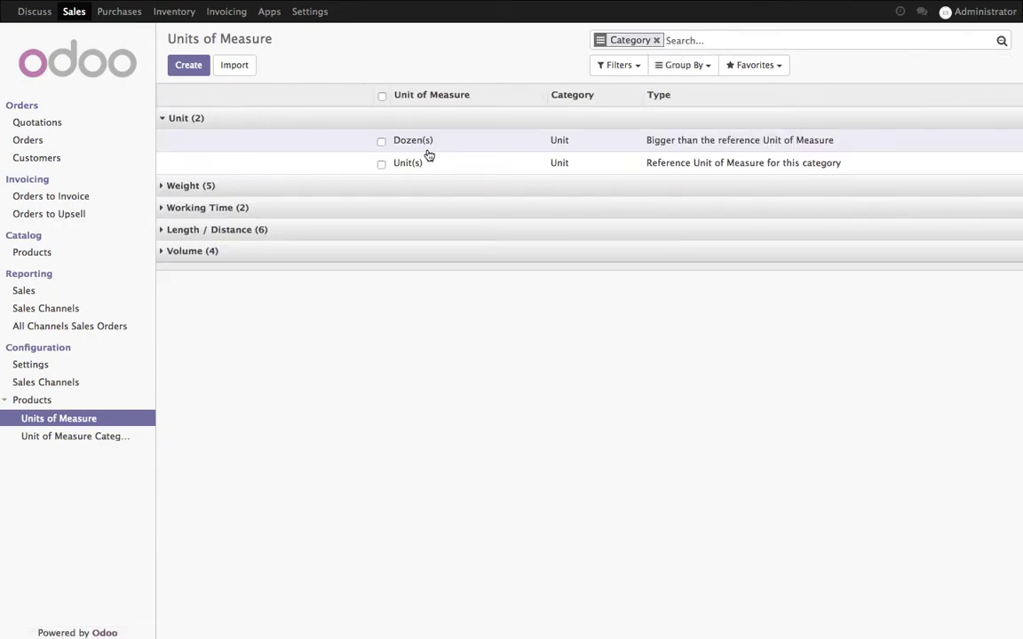
Step: Create and save the unit of measure "Pack of 4" in category Unit, bigger than the reference unit, with a ratio of 4
click(186, 65)
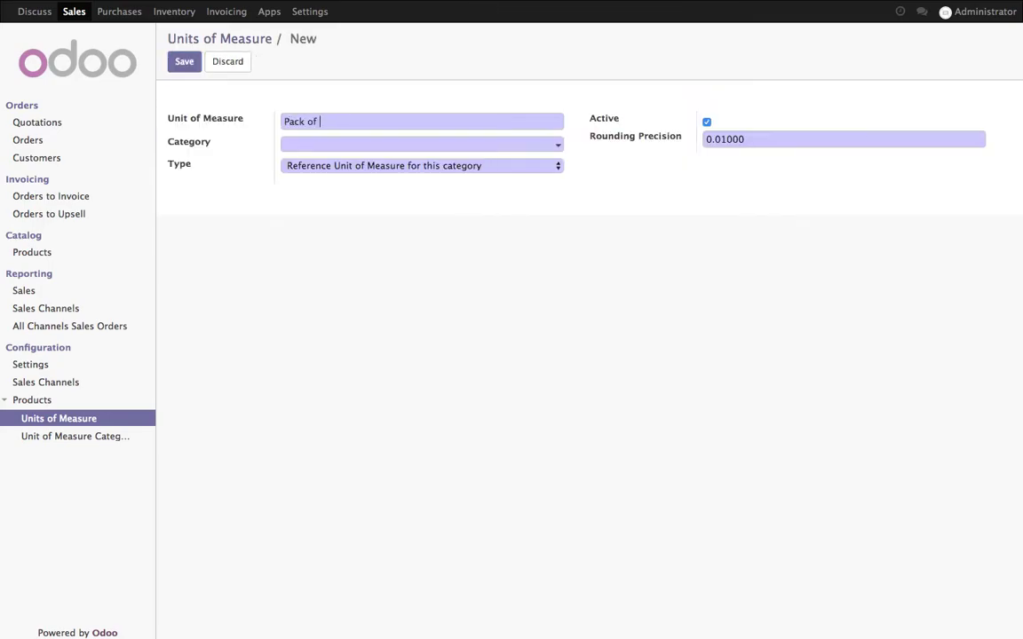
click(321, 142)
click(324, 164)
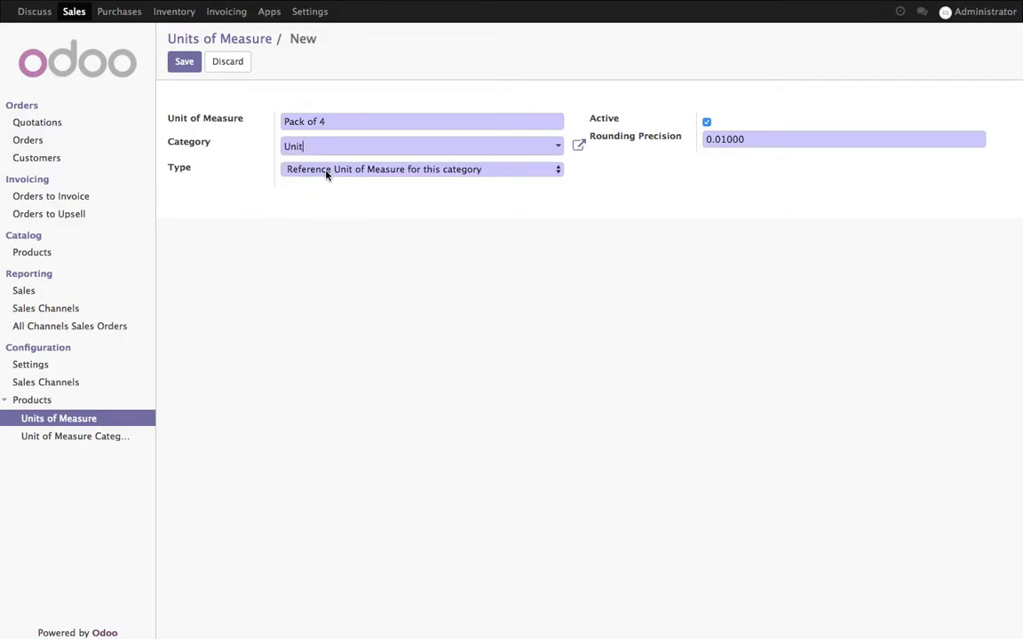
click(326, 169)
click(321, 157)
click(336, 192)
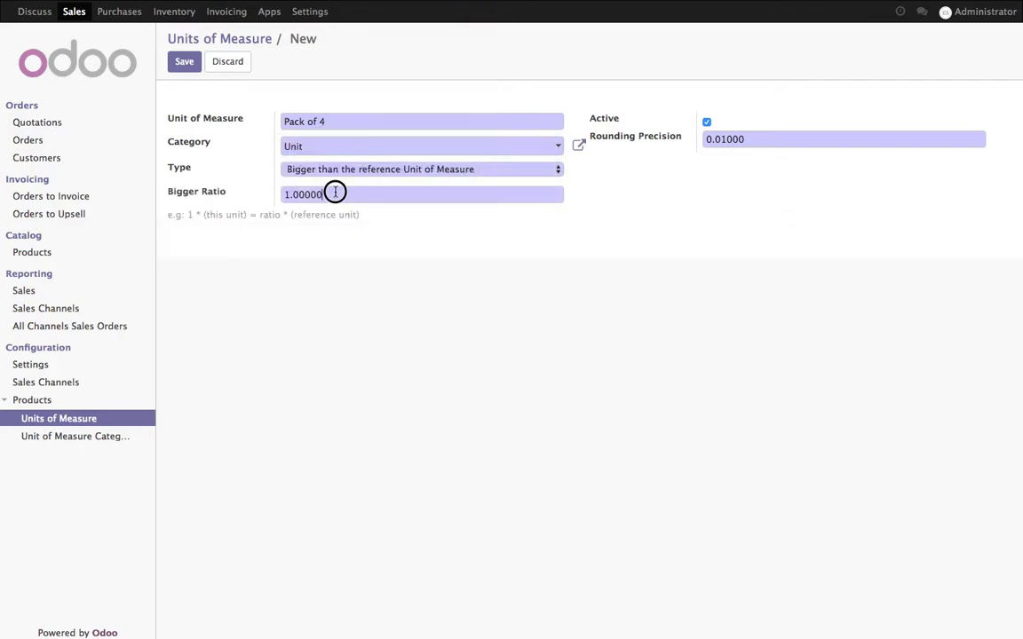
text(4)
click(184, 61)
Step: Create and save the unit of measure "Pack of 8" in category Unit, bigger than the reference unit, with a ratio of 8
click(217, 65)
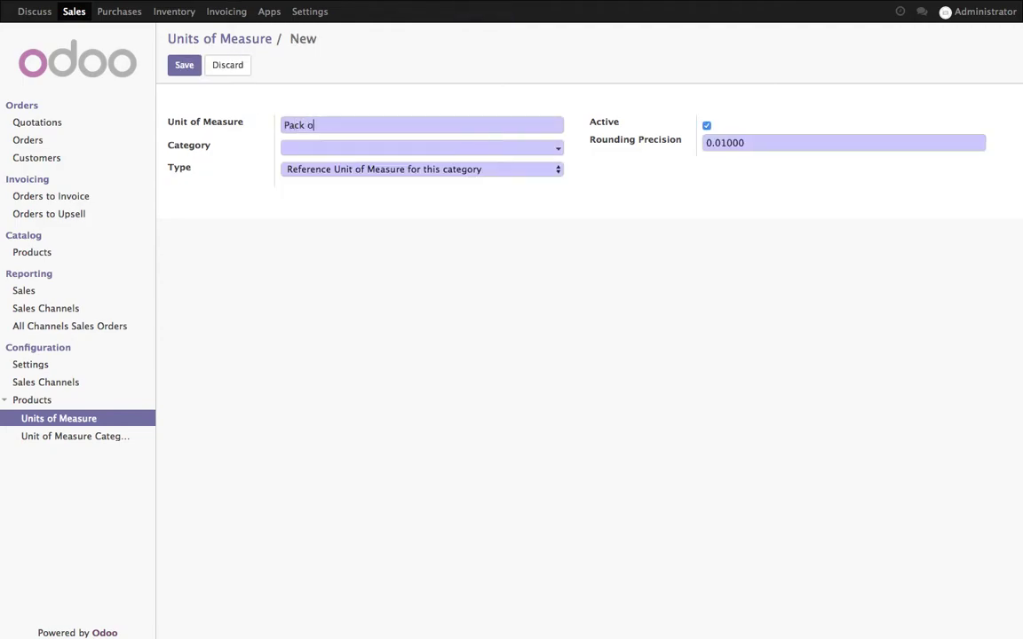
click(344, 148)
click(342, 167)
click(340, 173)
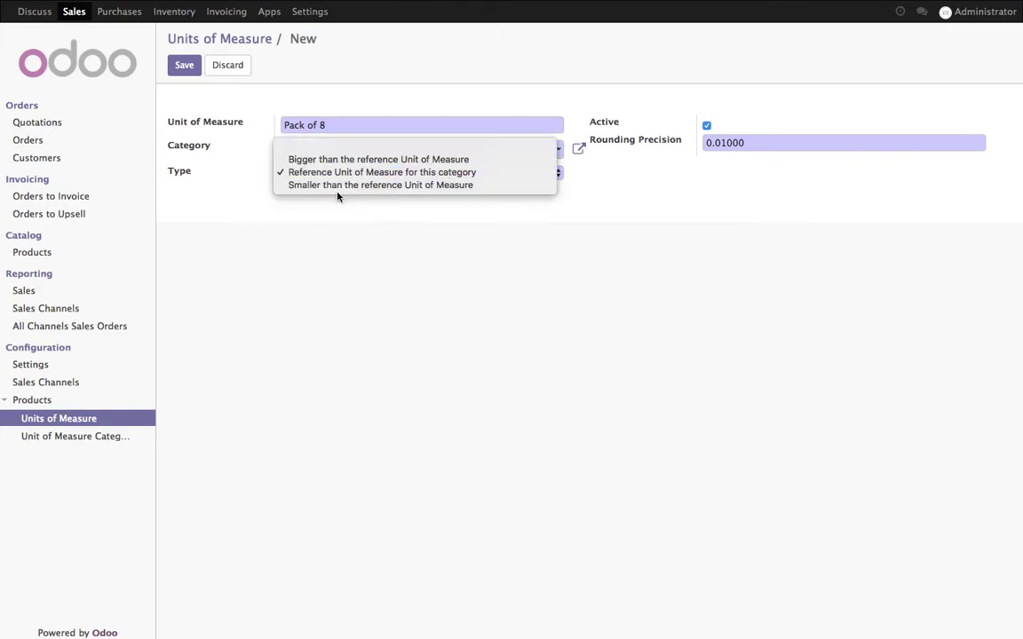
click(337, 159)
click(213, 197)
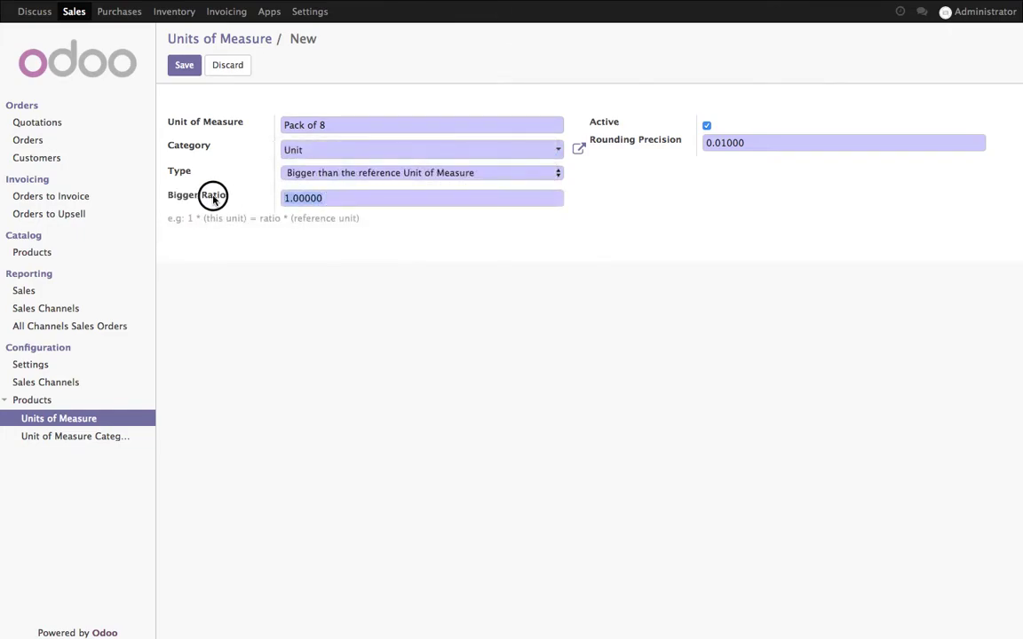
text(8)
click(183, 65)
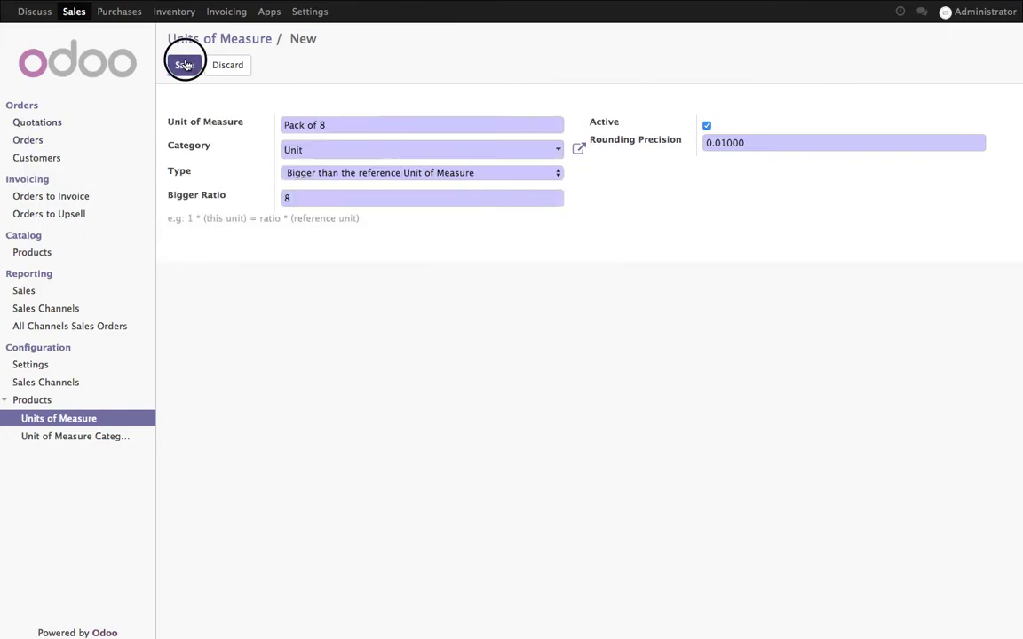
Step: Create and save the unit of measure "Pack of 10" in category Unit, bigger than the reference unit, with a ratio of 10
click(222, 65)
text(Pack)
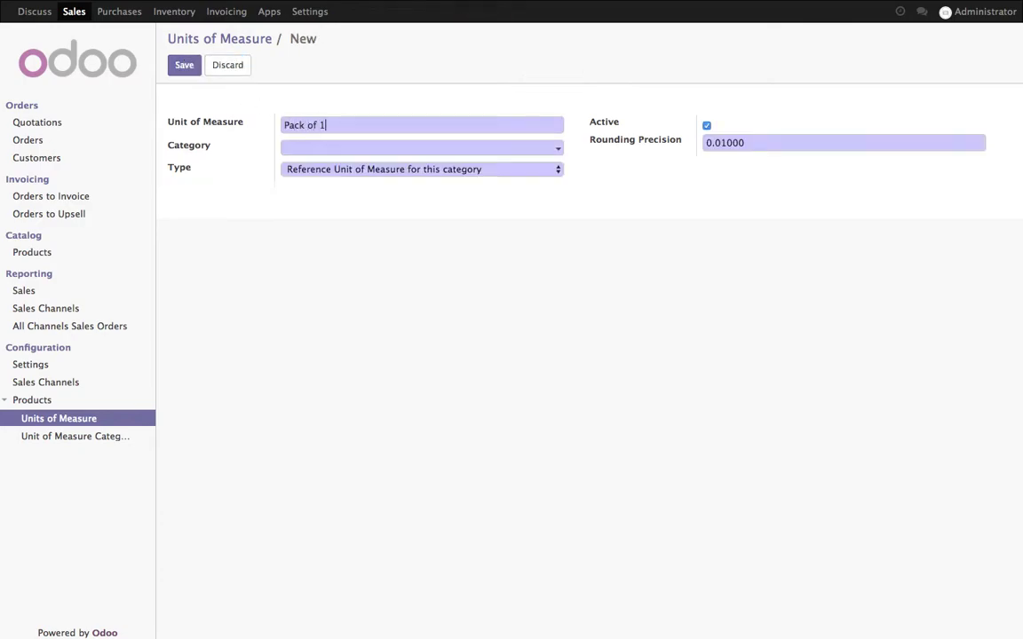
click(367, 148)
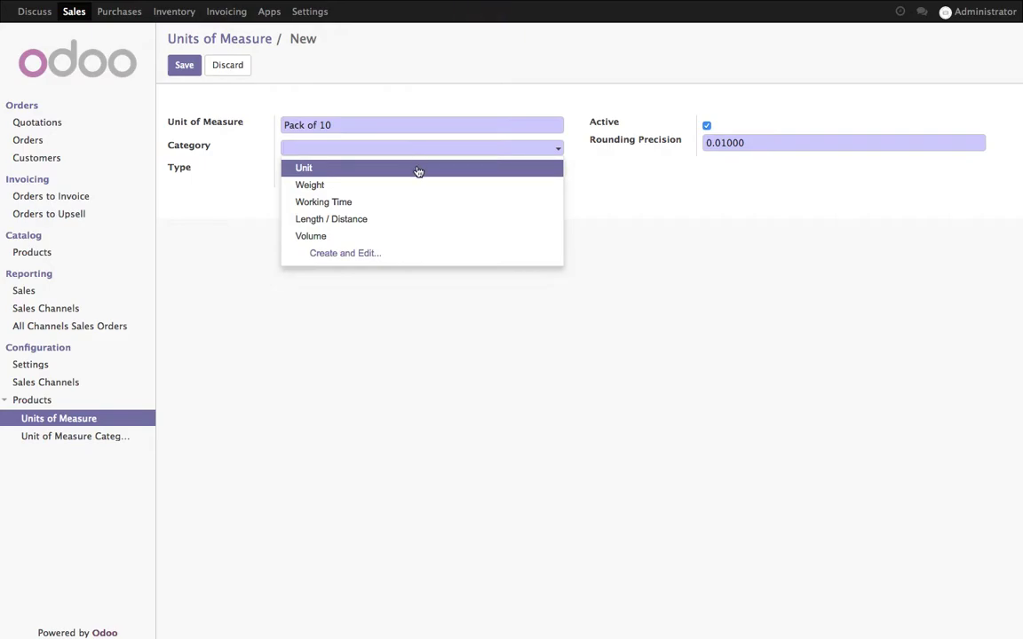
click(418, 168)
click(418, 168)
click(413, 160)
click(188, 196)
text(10)
click(507, 276)
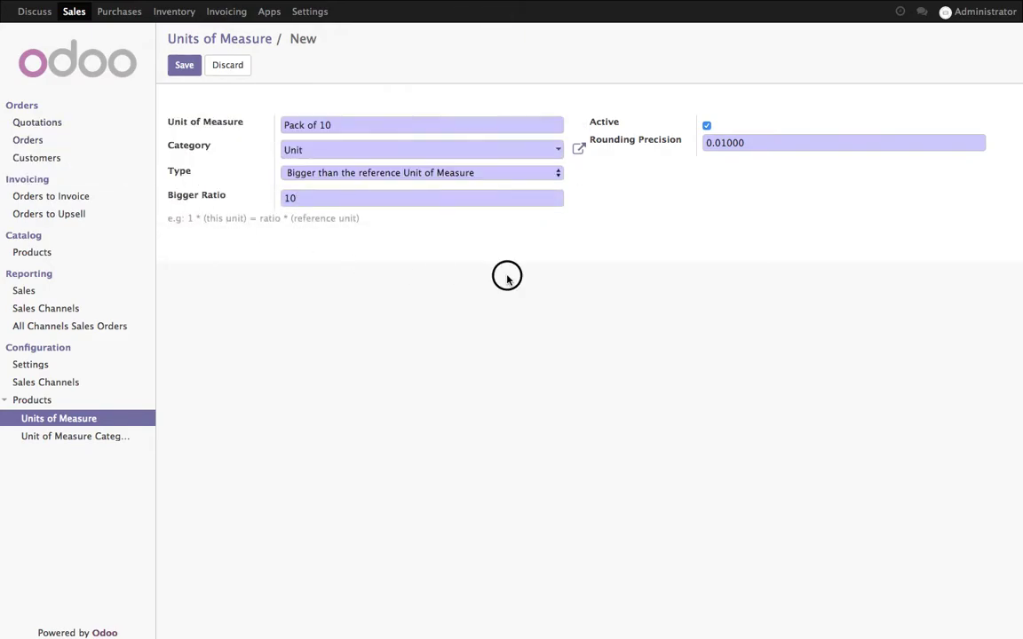
click(197, 66)
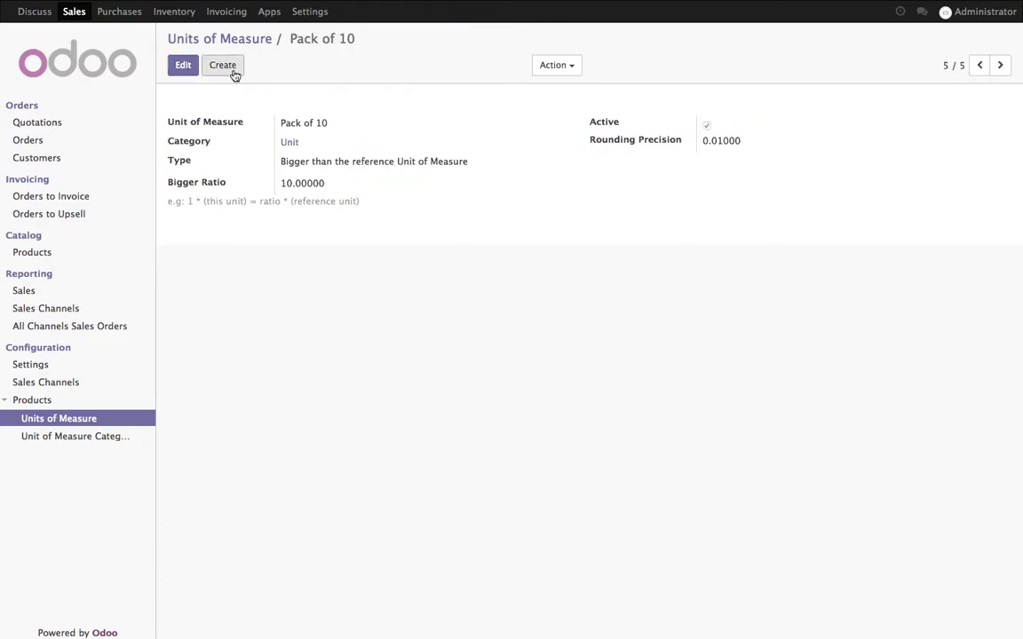
Step: Rename the Dozen(s) unit of measure to "Pack of 12", save it and return to the units list
click(252, 41)
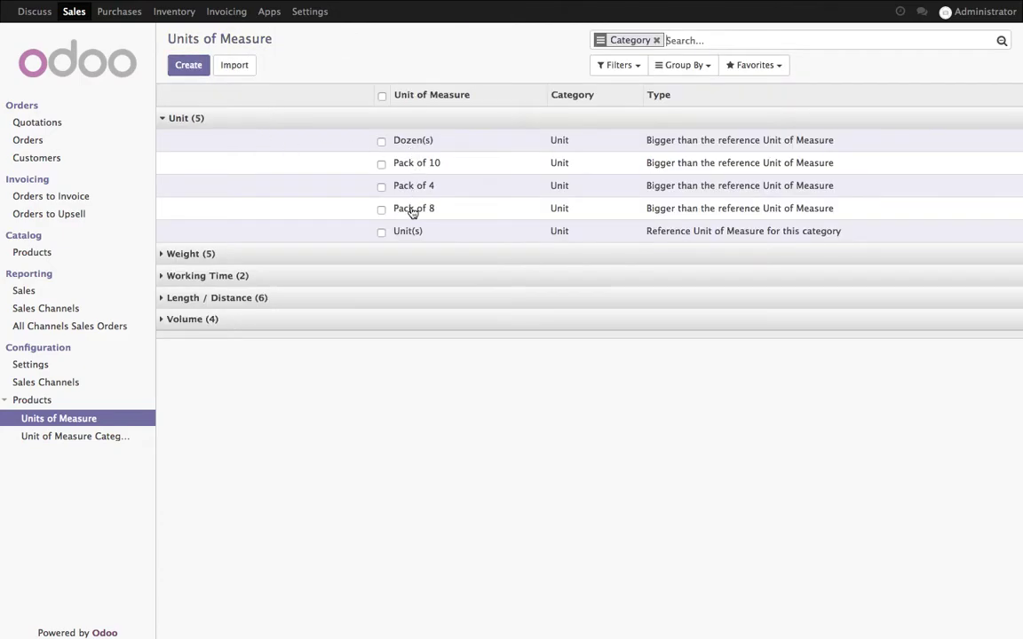
click(425, 141)
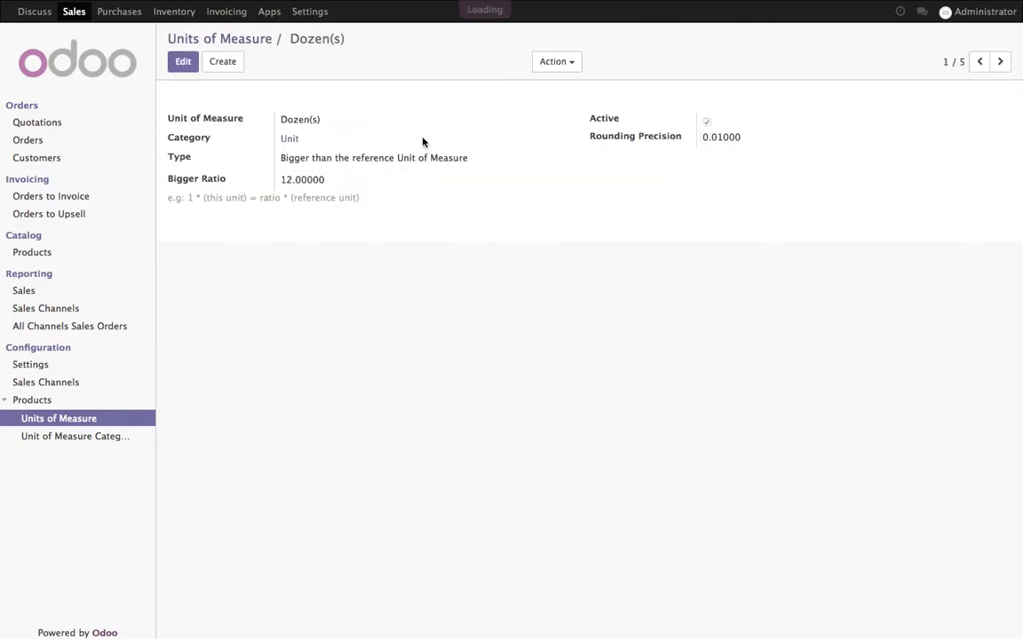
key(alt+a)
drag(349, 128, 141, 119)
text(Pack of 12)
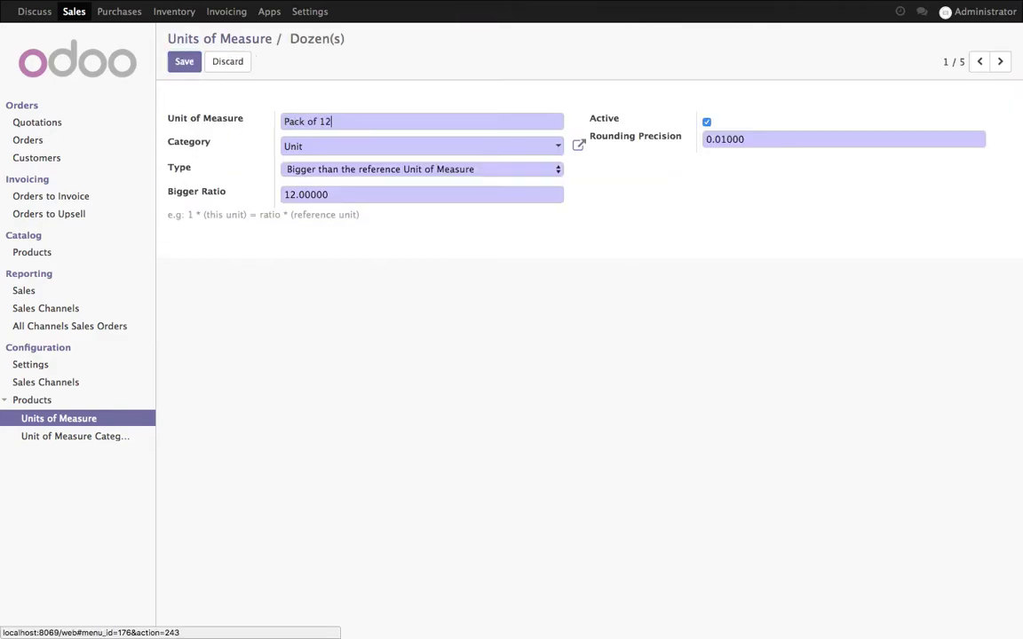
click(185, 60)
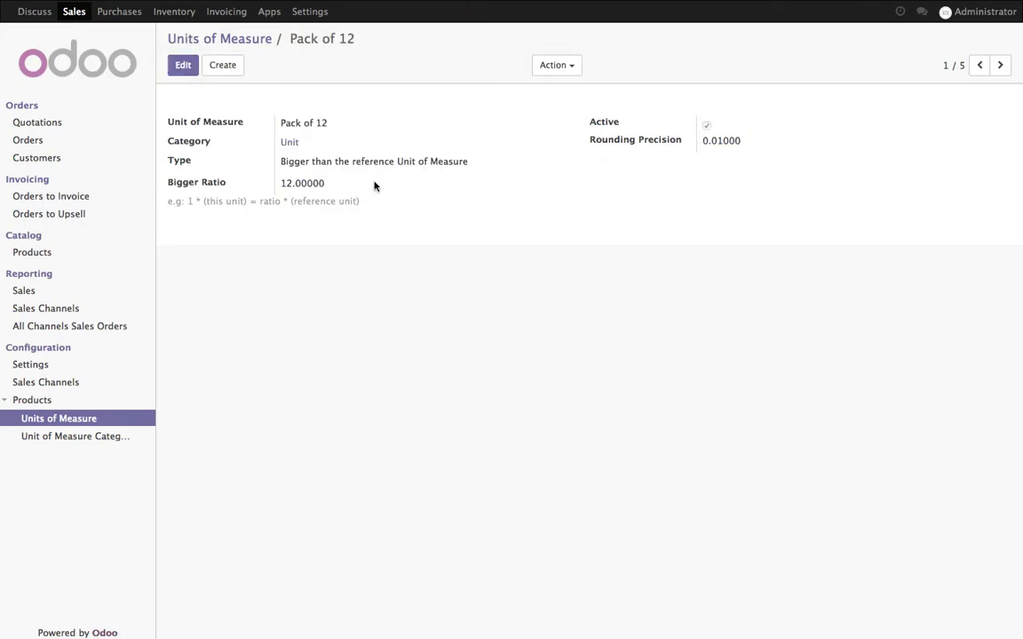
click(219, 39)
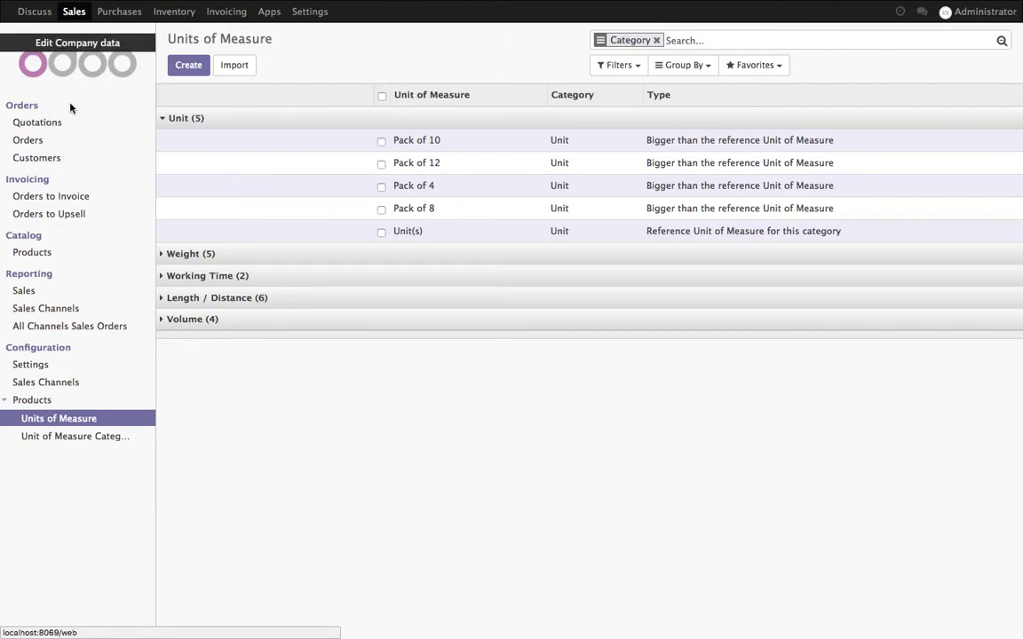
Step: Start a new product in the sales catalog named "Belgian Beer" and upload bbc.jpeg as its image
click(32, 252)
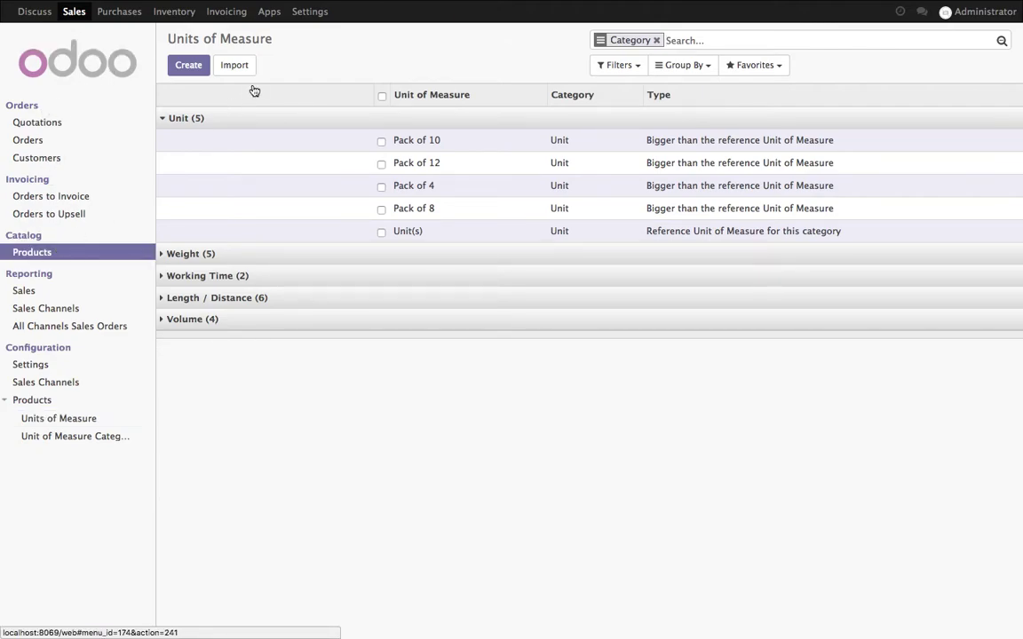
click(188, 64)
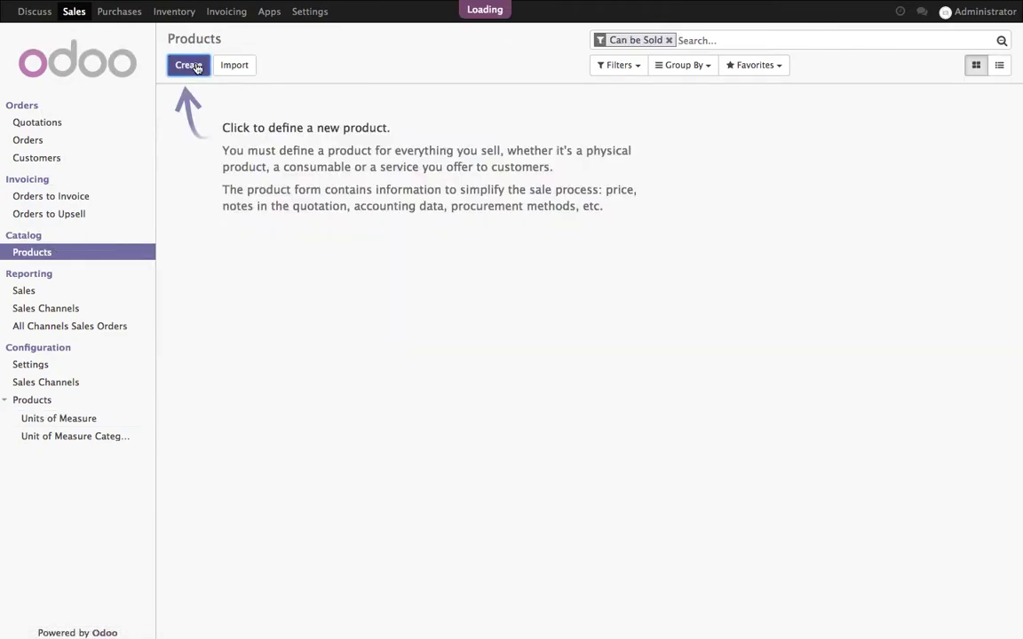
text(Belgian Beer)
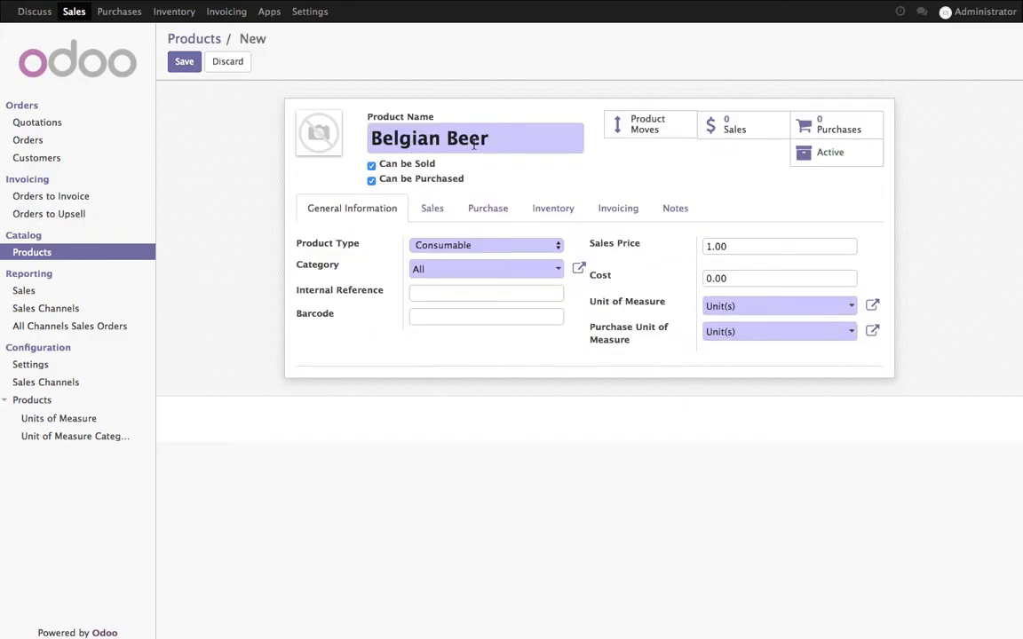
click(304, 120)
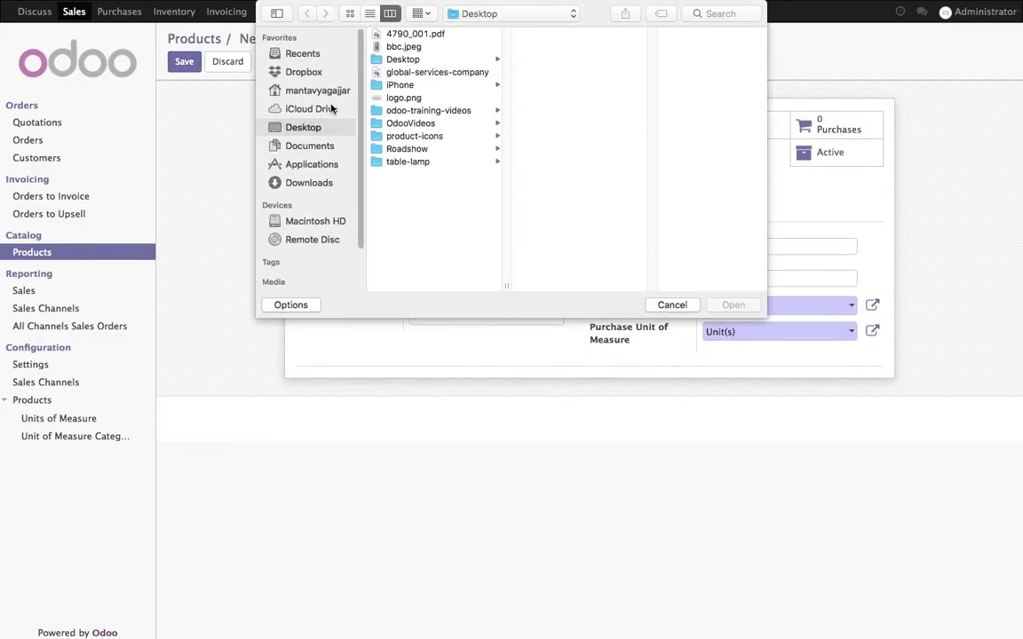
click(401, 47)
click(732, 305)
Step: Set the product's sales price to 10 and its product type to Stockable Product
click(627, 238)
mouse_move(628, 243)
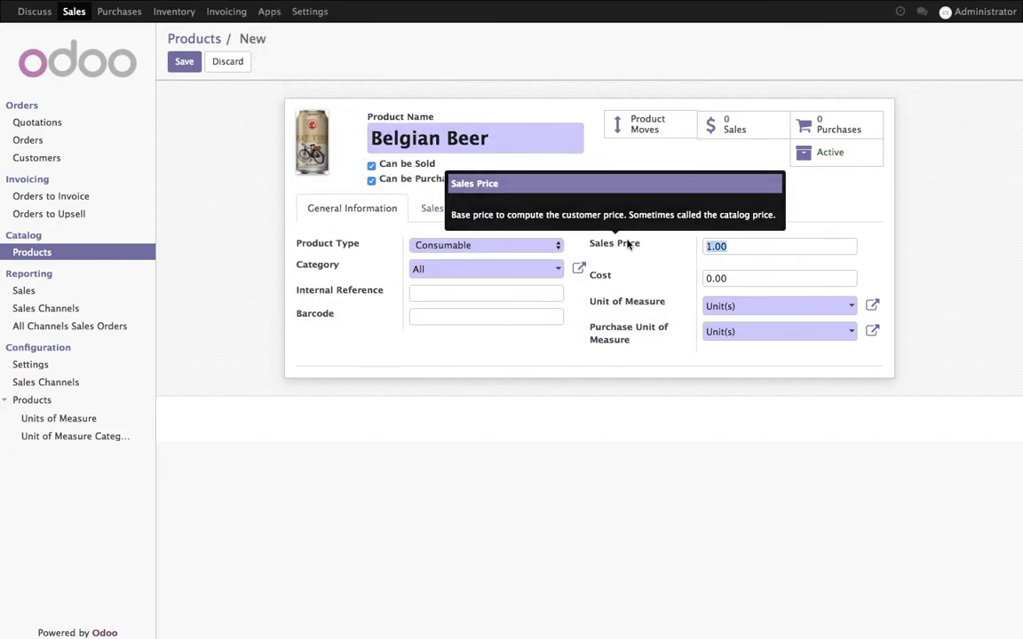
text(10)
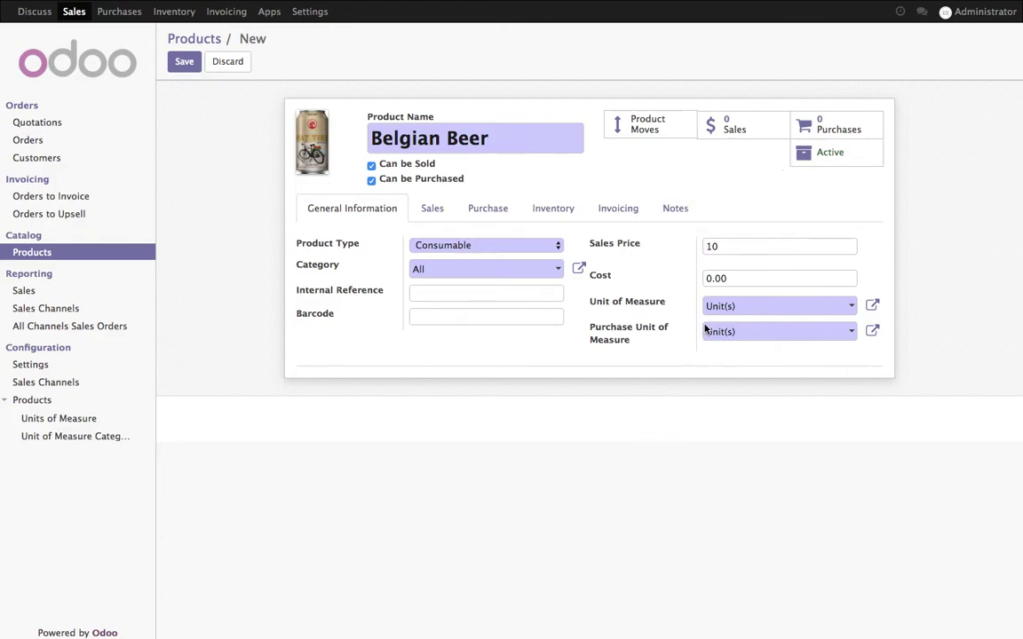
double_click(730, 248)
click(511, 248)
click(508, 271)
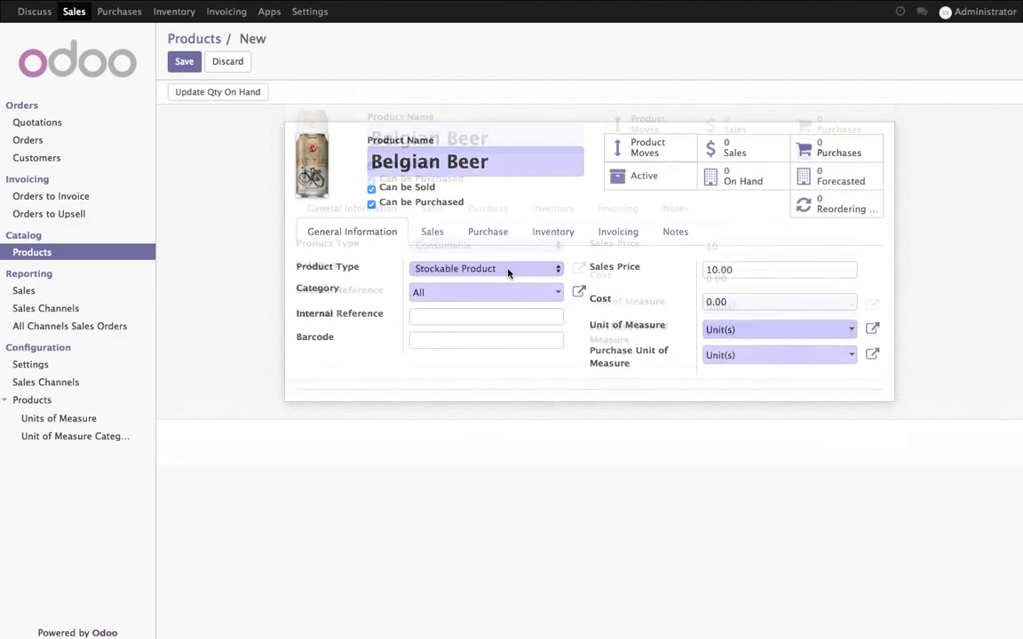
Step: Set the product's purchase unit of measure to Pack of 12, and change it back to Unit(s)
click(799, 357)
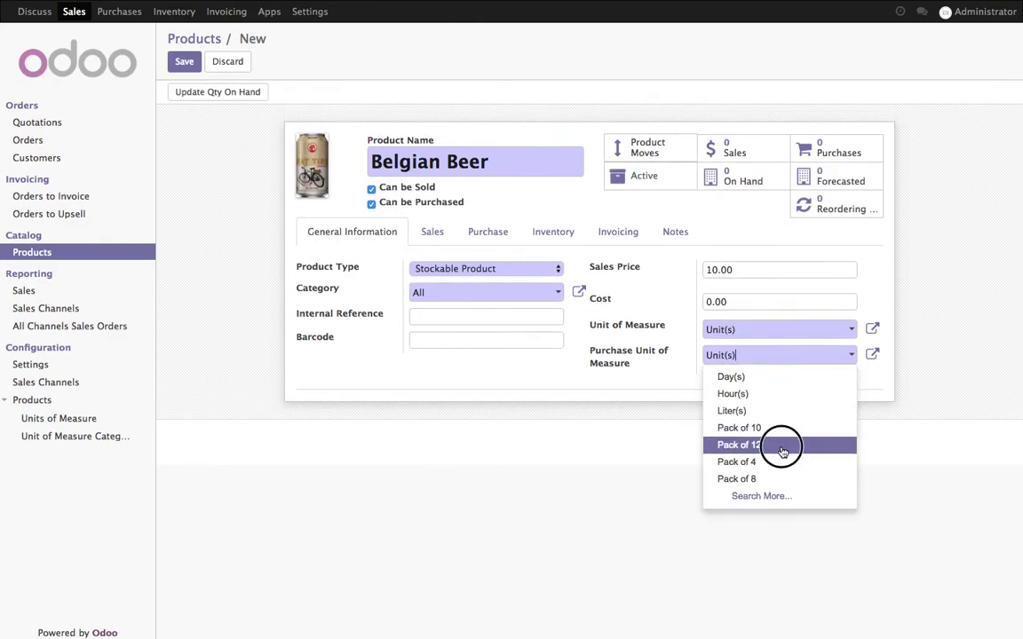
click(781, 451)
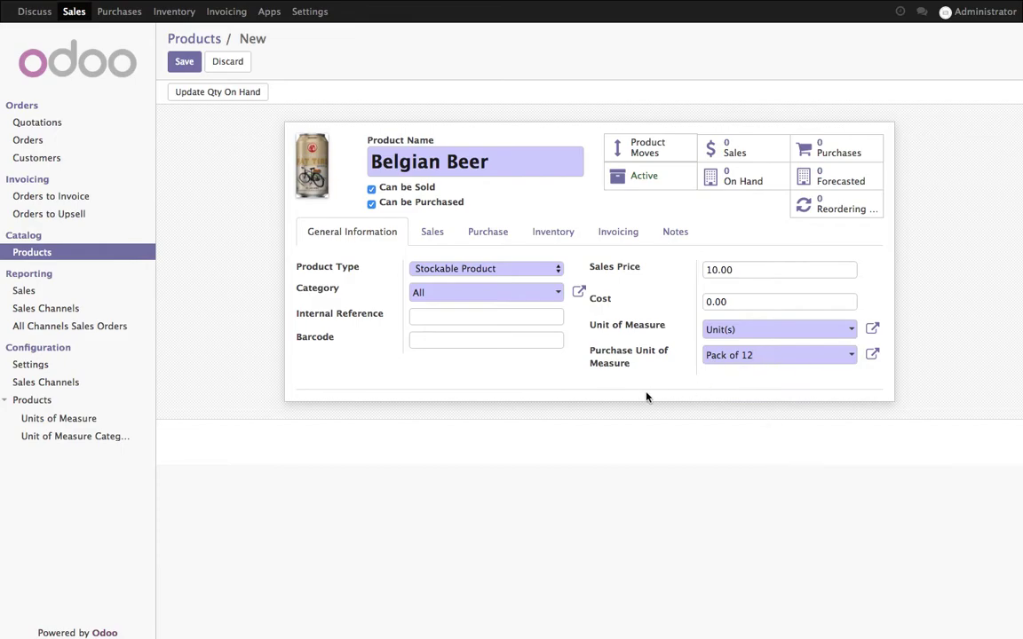
click(804, 356)
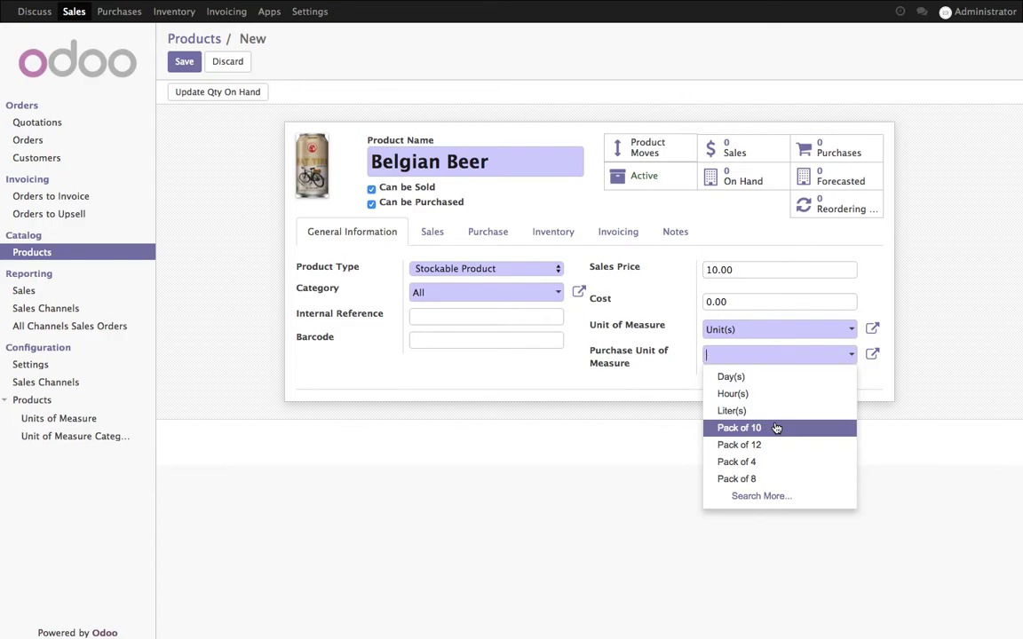
key(ctrl+a)
text(Unit)
key(Return)
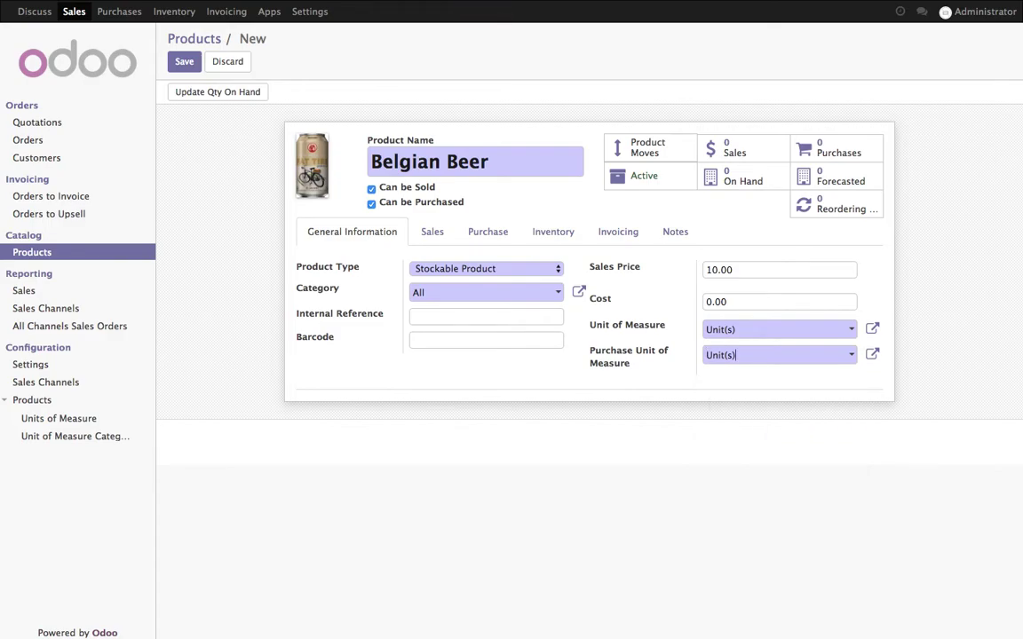
Step: Save the Belgian Beer product and switch to the Purchases app
click(184, 64)
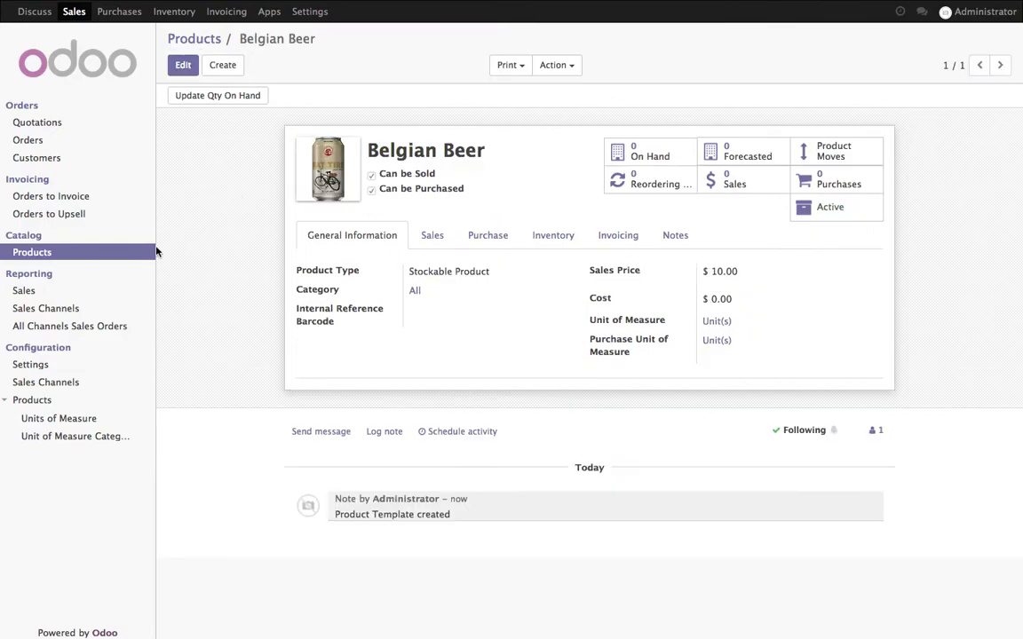
click(120, 11)
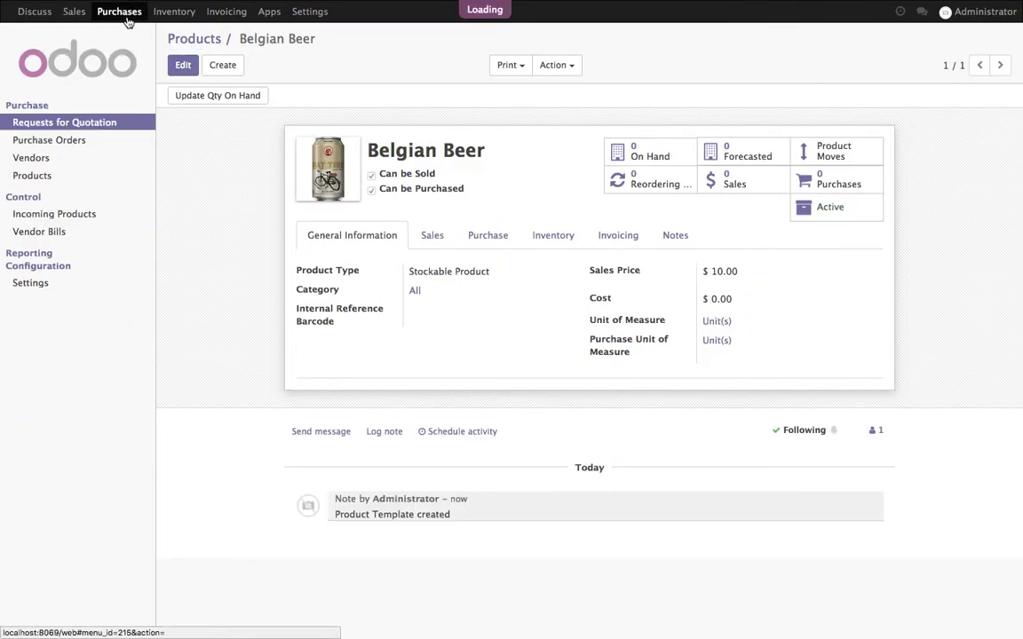
Step: Create a request for quotation for a new vendor named "Default Supplier" and add a Belgian Beer line
click(184, 64)
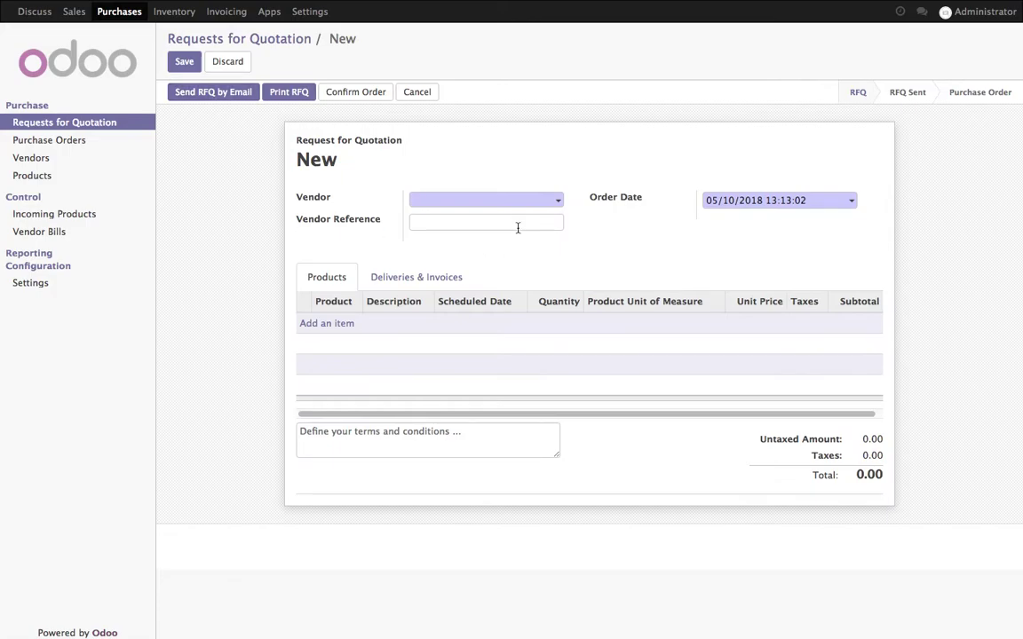
text(Default Supplier)
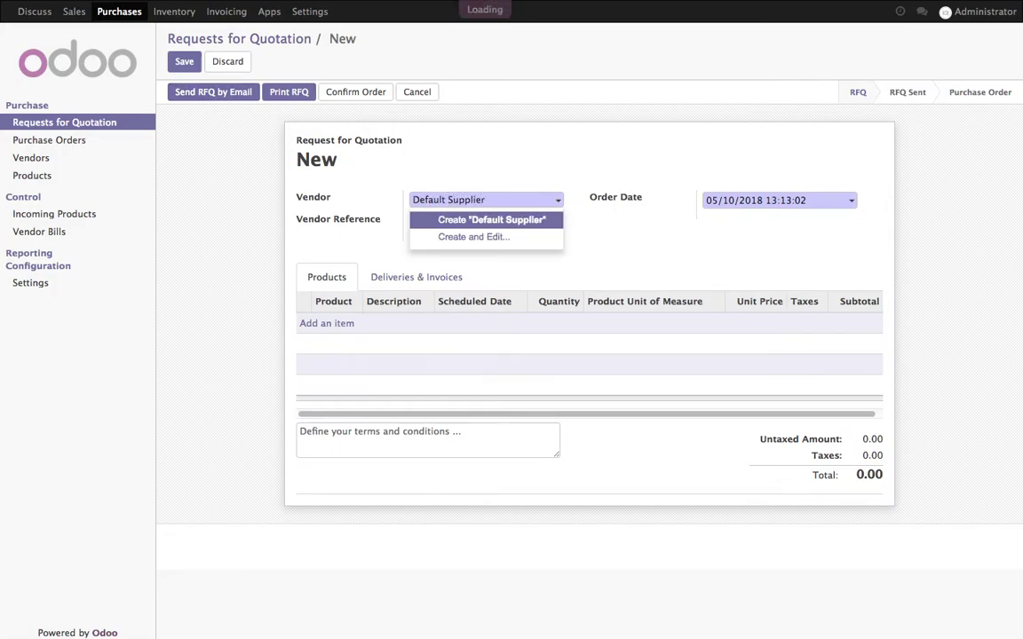
key(Return)
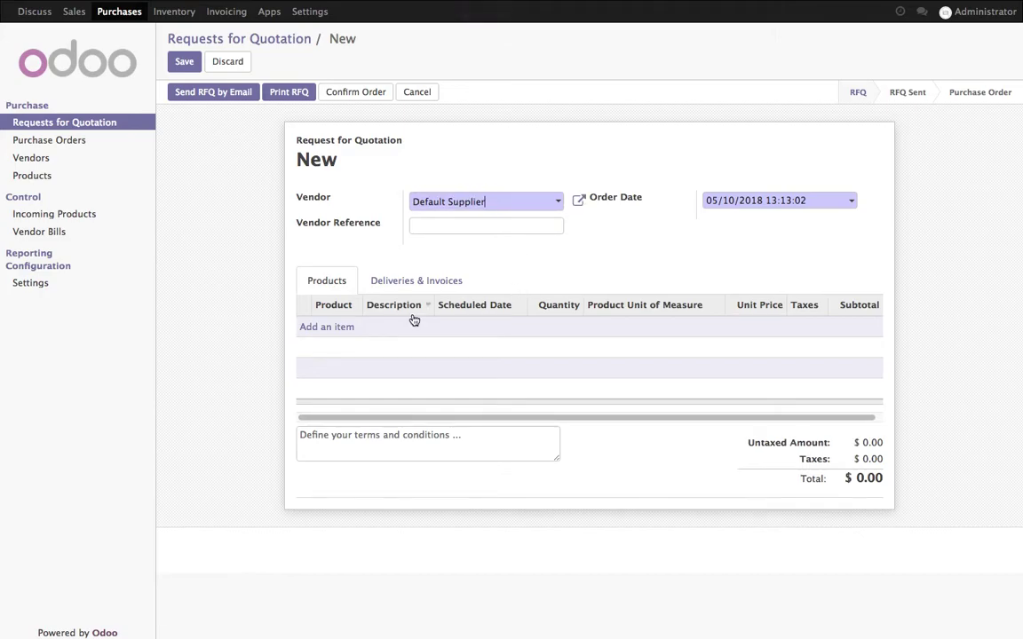
click(331, 328)
click(362, 347)
Step: Set the Belgian Beer line's quantity to 1000, its unit price to 4 and its tax to Tax 15.00%
click(558, 327)
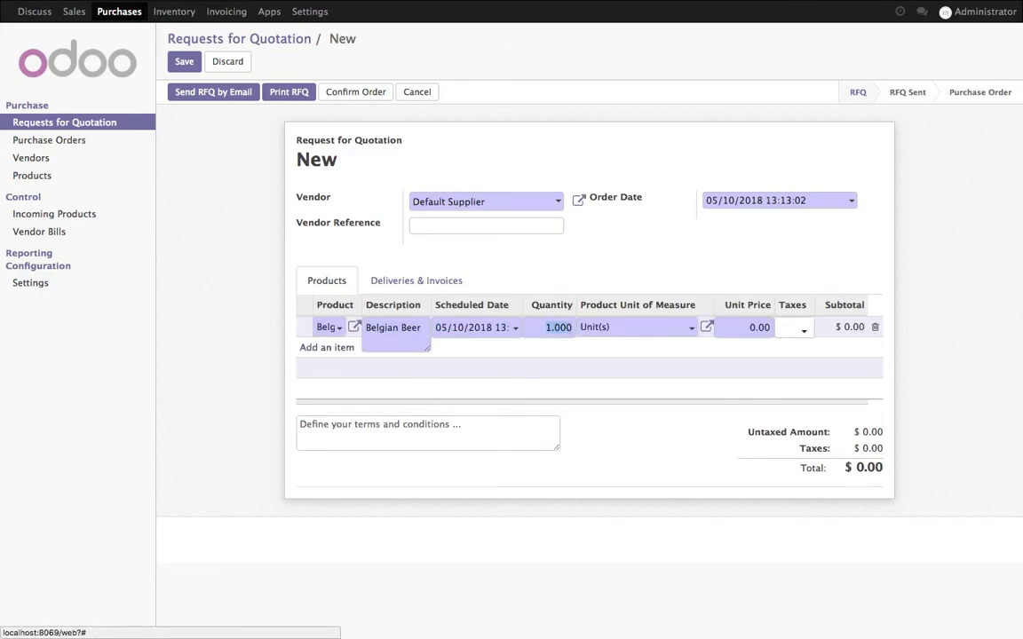
click(594, 327)
click(558, 327)
text(1000)
click(759, 327)
text(4)
key(Tab)
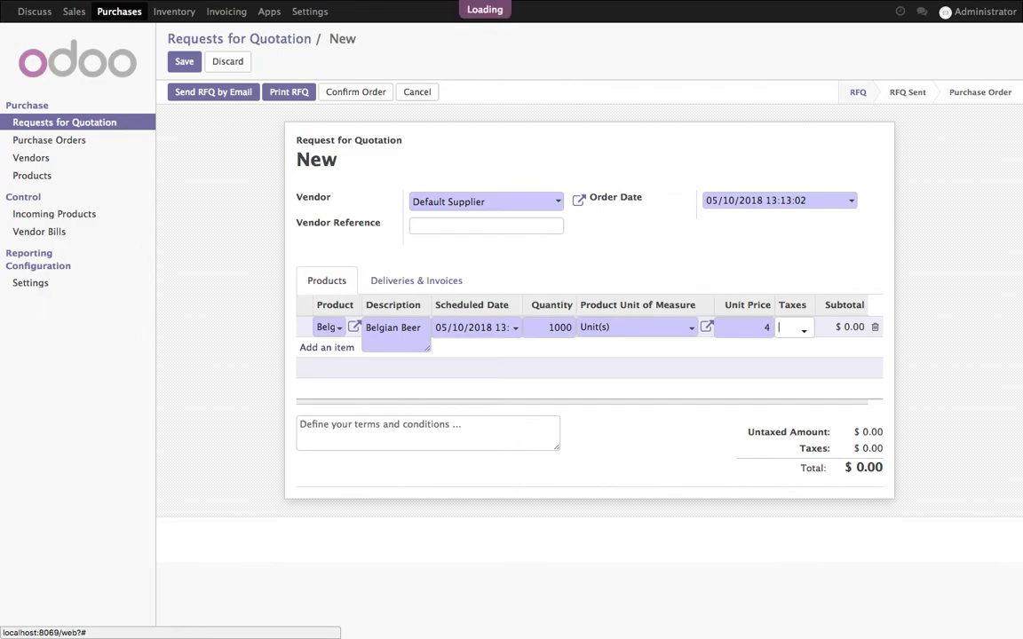
click(790, 328)
click(798, 346)
click(710, 471)
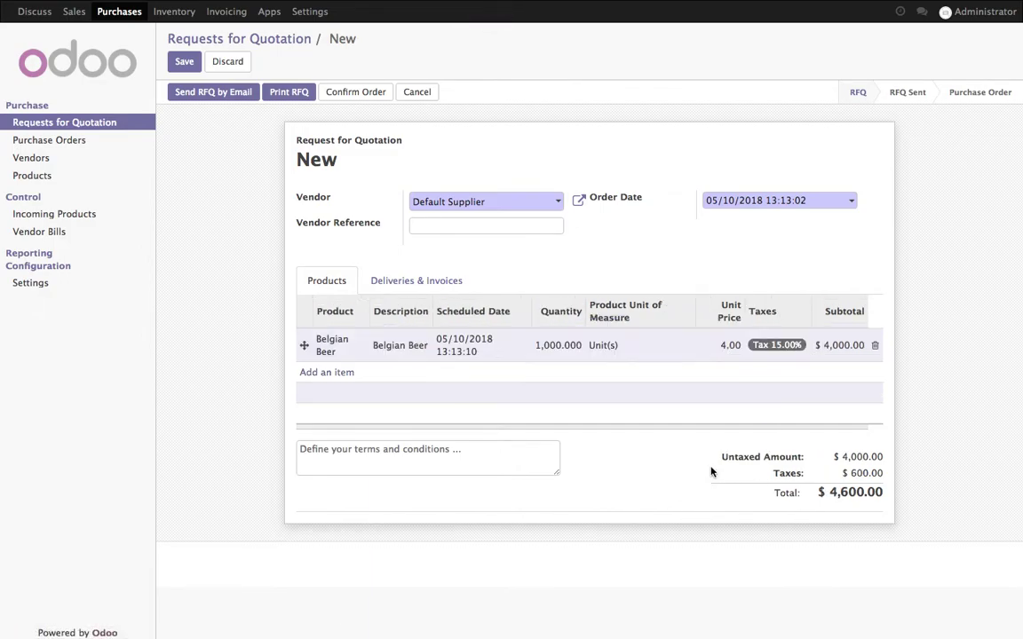
Step: Open the Belgian Beer product from the order line and set its customer and vendor taxes to Tax 15.00%
click(337, 359)
click(359, 337)
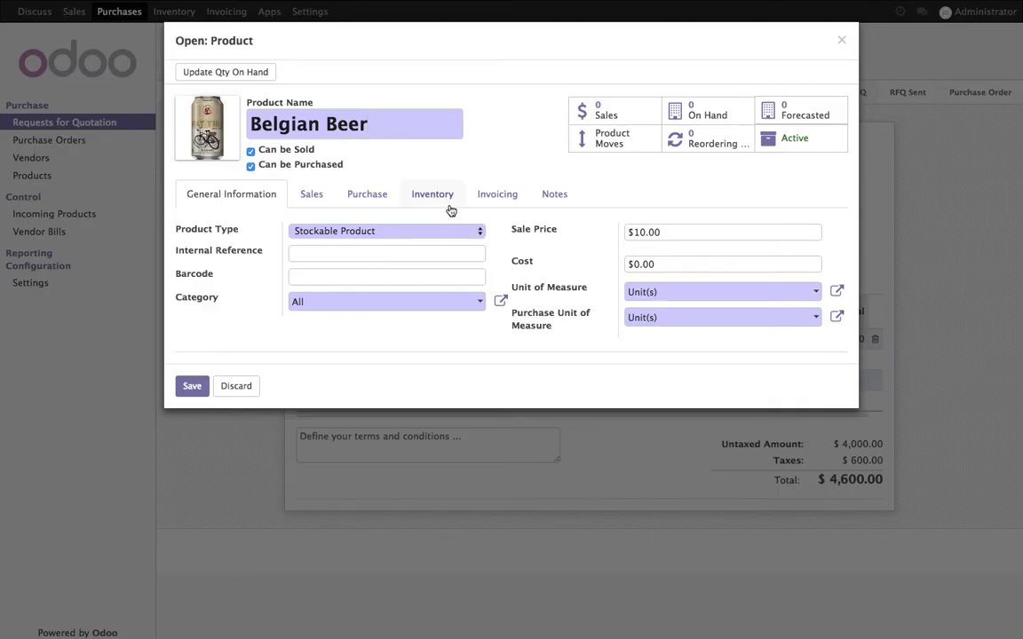
click(484, 197)
click(388, 260)
click(366, 278)
click(641, 263)
click(643, 280)
click(190, 443)
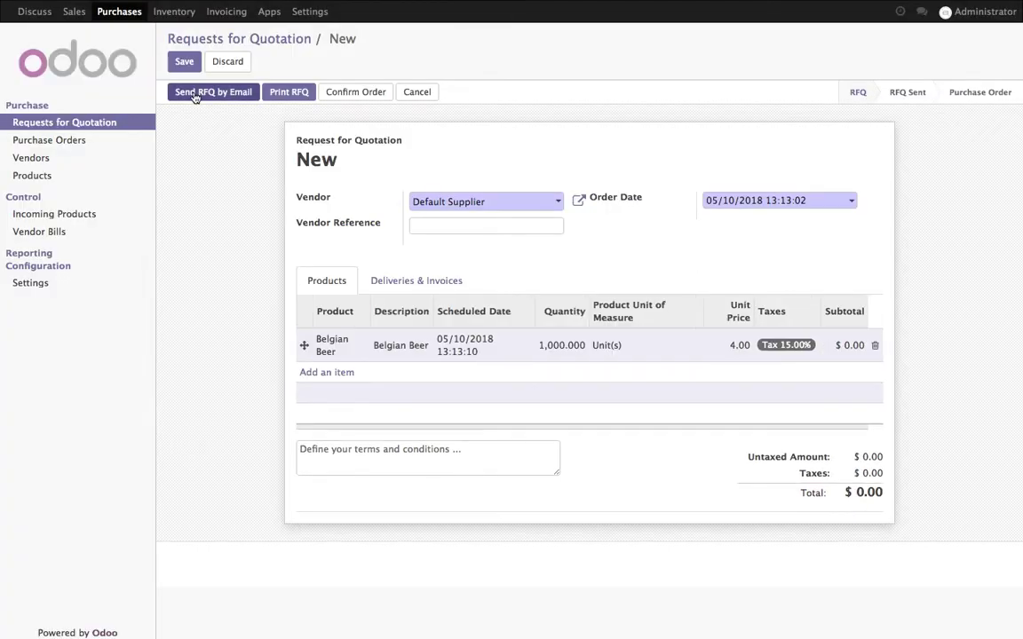
Step: Save the request for quotation and set the Belgian Beer line's unit price to 4
click(182, 62)
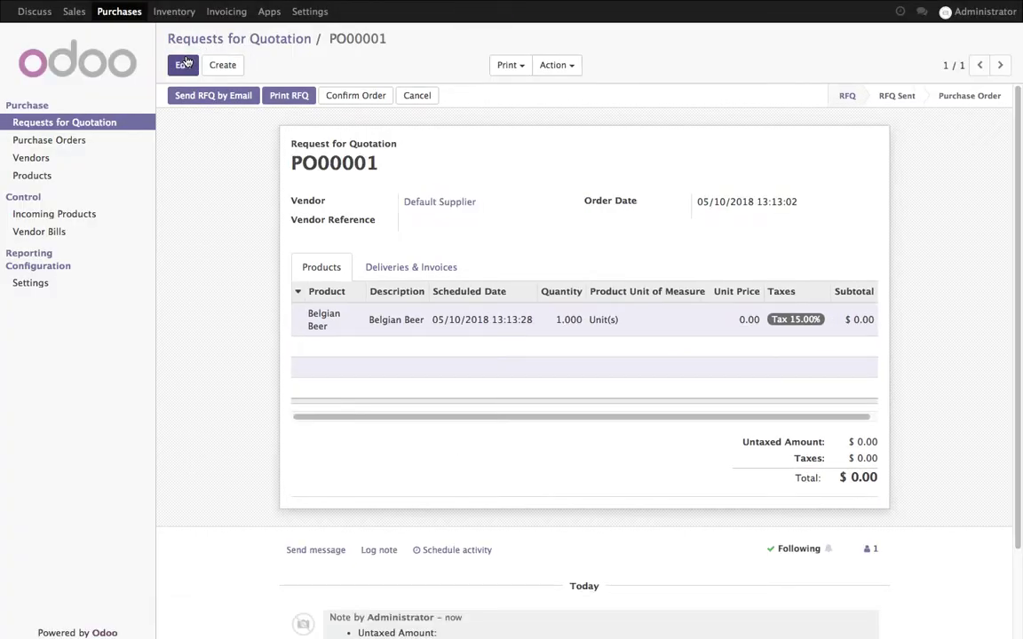
click(186, 63)
click(724, 350)
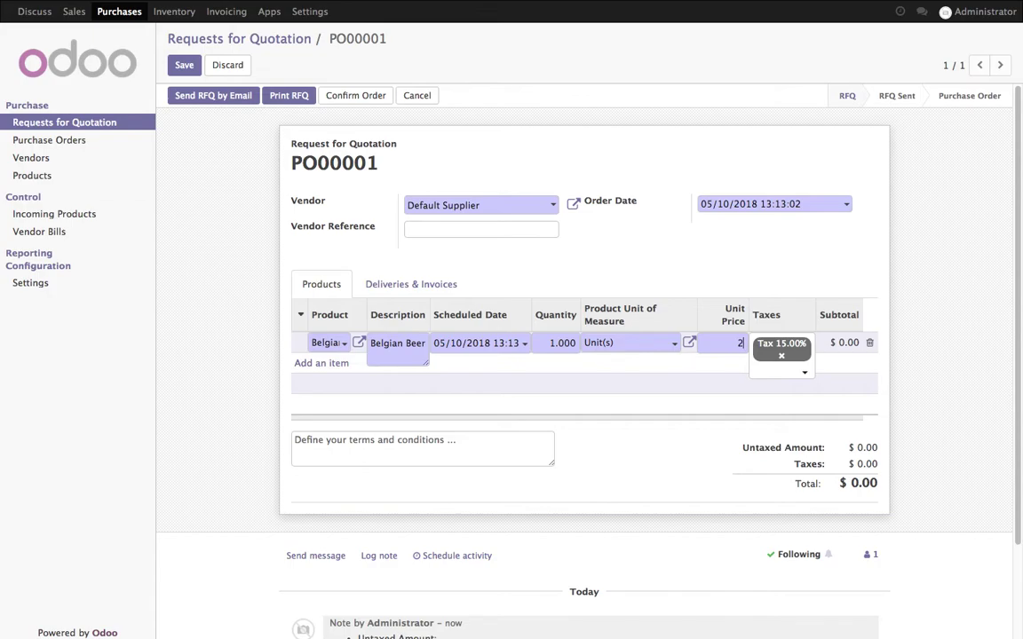
click(657, 404)
click(306, 97)
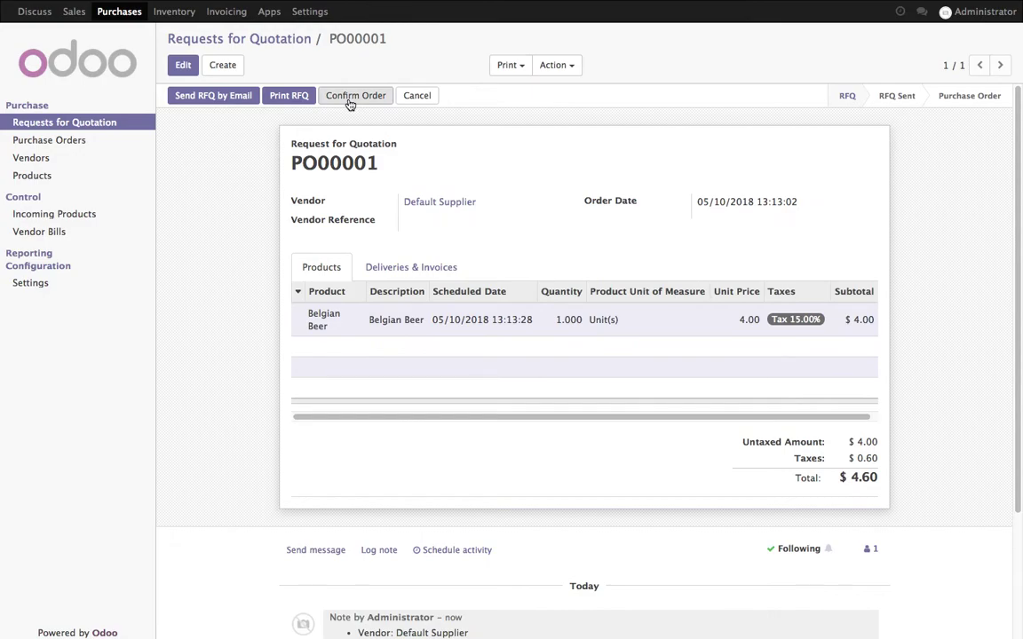
Step: Set the Belgian Beer line's quantity to 1000 and confirm the purchase order
click(182, 65)
click(564, 344)
text(10)
click(652, 514)
click(182, 65)
click(376, 96)
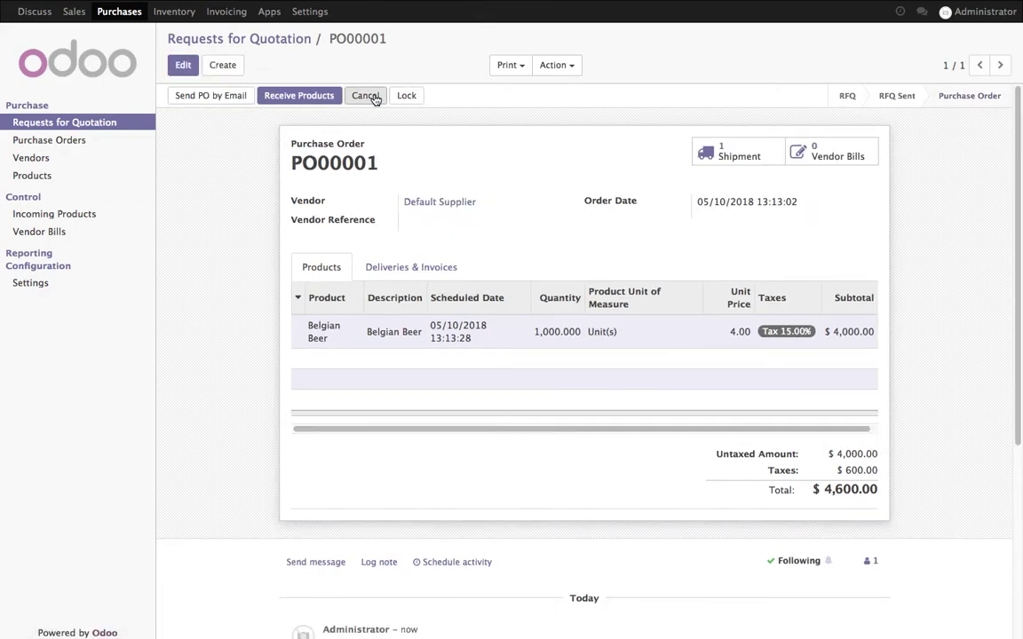
Step: Receive the ordered products, setting the Belgian Beer done quantity to 1,000 and validating the transfer
click(310, 103)
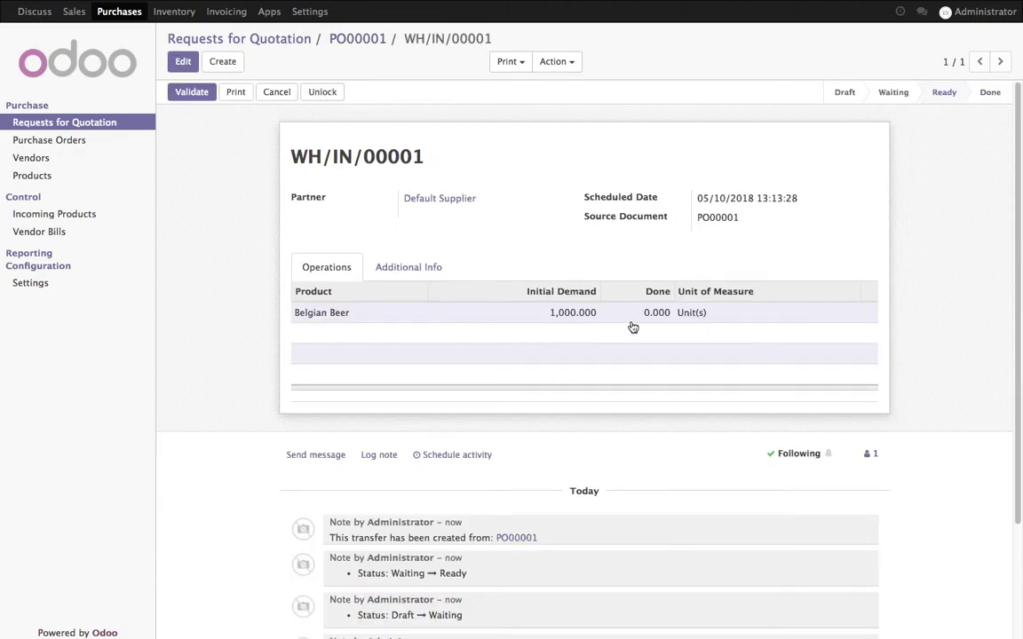
click(194, 71)
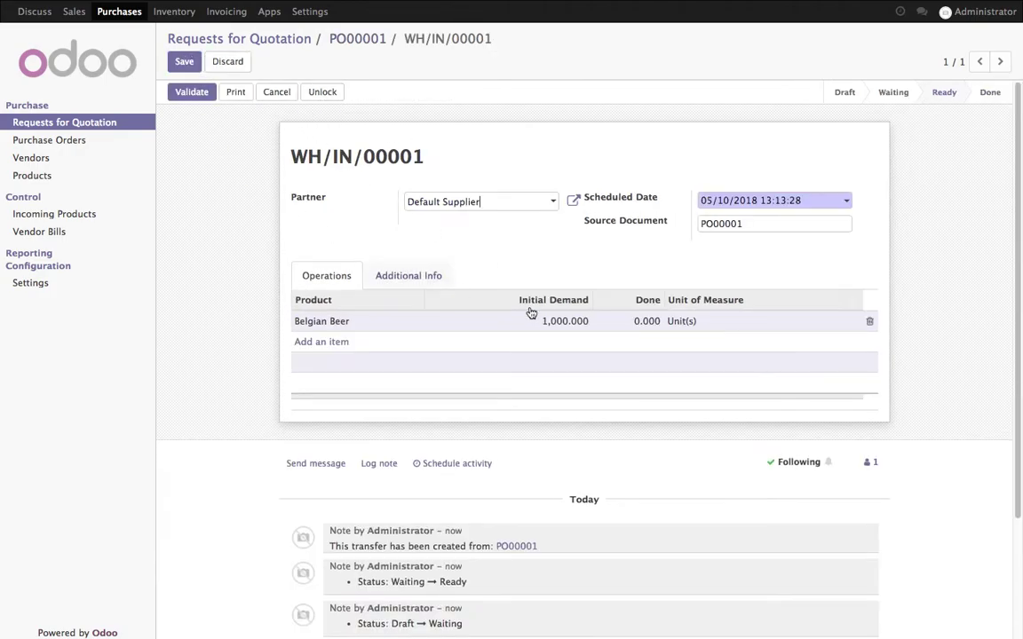
click(627, 322)
text(1,000)
click(568, 257)
click(201, 92)
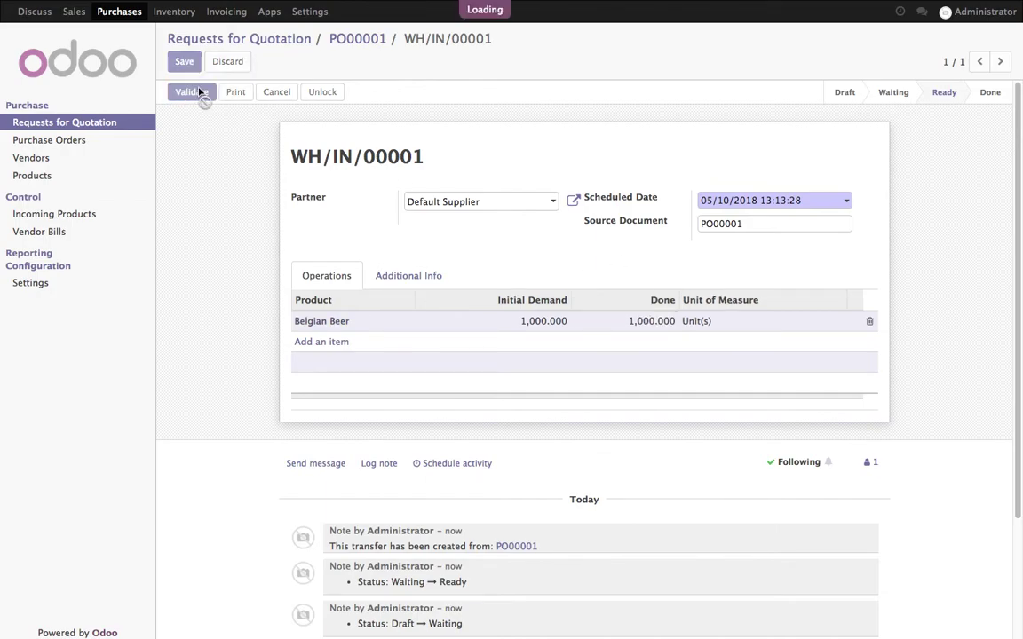
Step: Open the inventory report and expand Belgian Beer down to WH/Stock to check its on-hand quantity and unit of measure
click(240, 39)
click(174, 12)
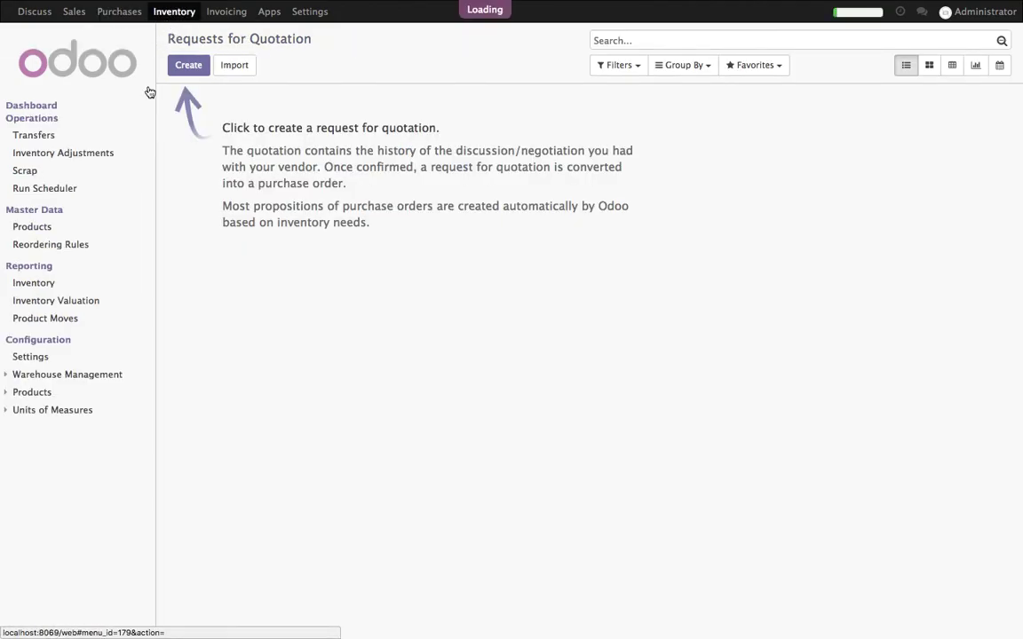
click(13, 283)
click(292, 187)
click(655, 121)
click(755, 151)
click(751, 164)
click(271, 39)
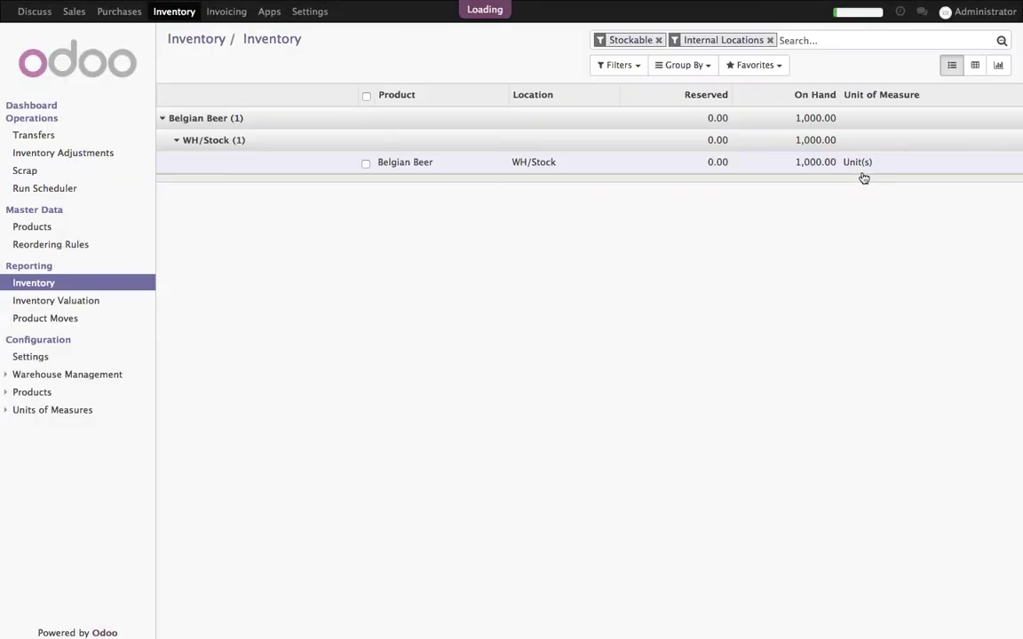
Step: Switch to the Sales app and start a quotation for a new customer named "Customer"
click(74, 12)
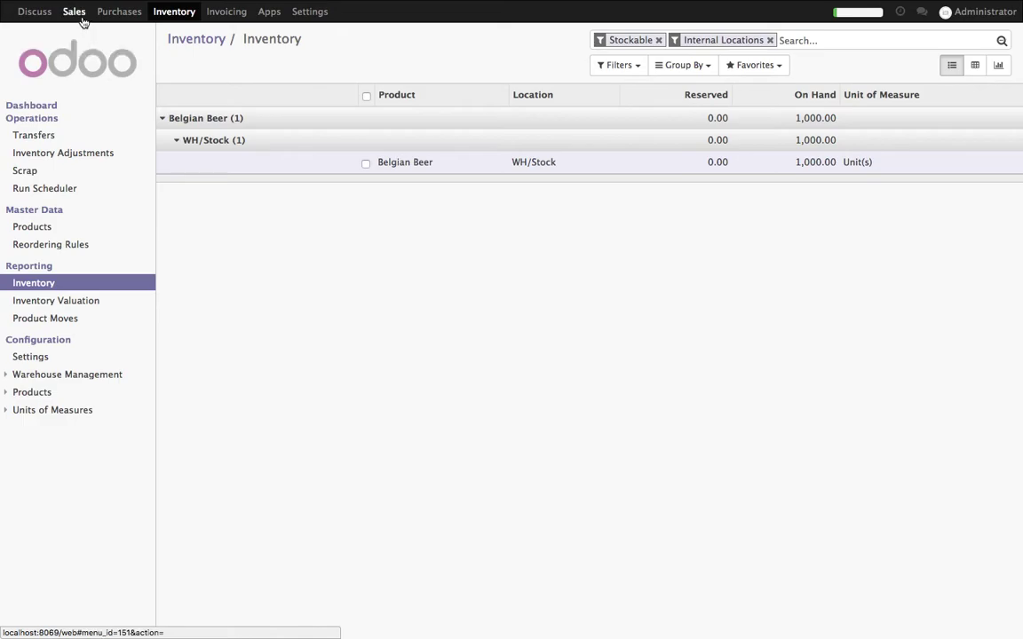
click(190, 68)
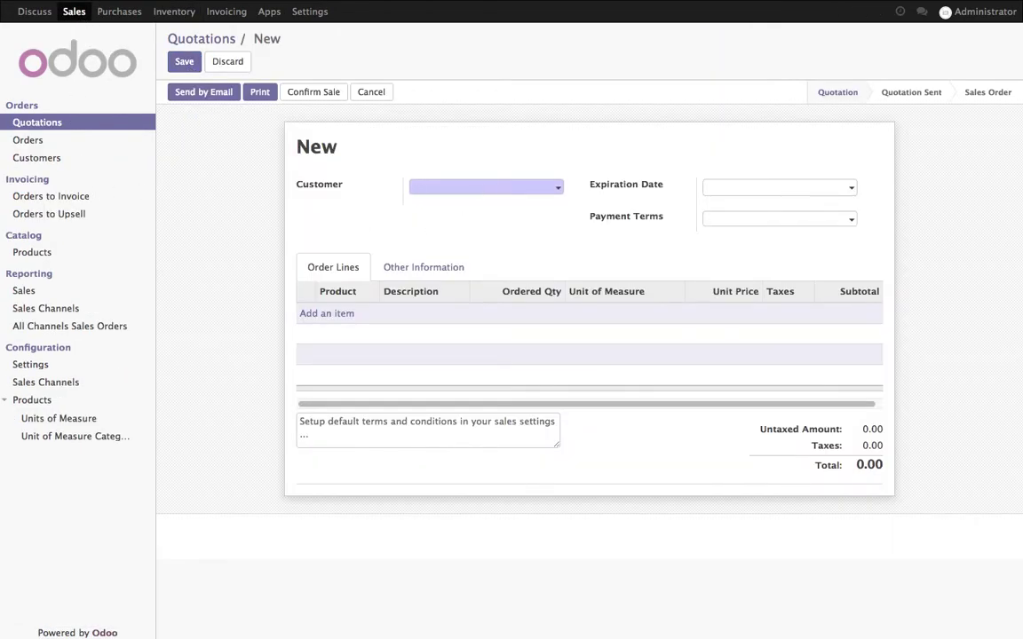
text(Customer)
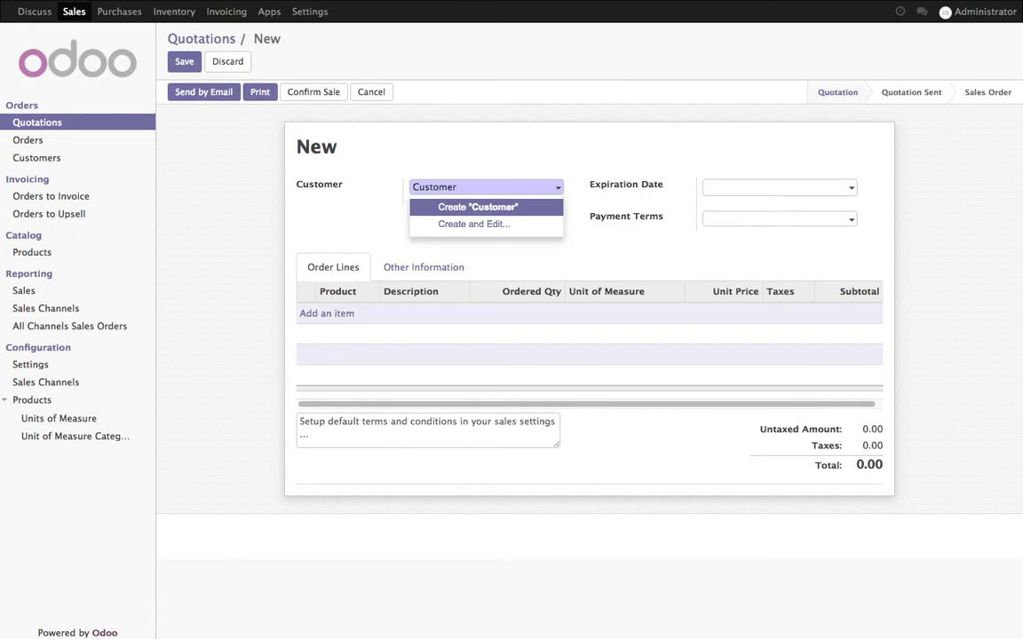
key(Return)
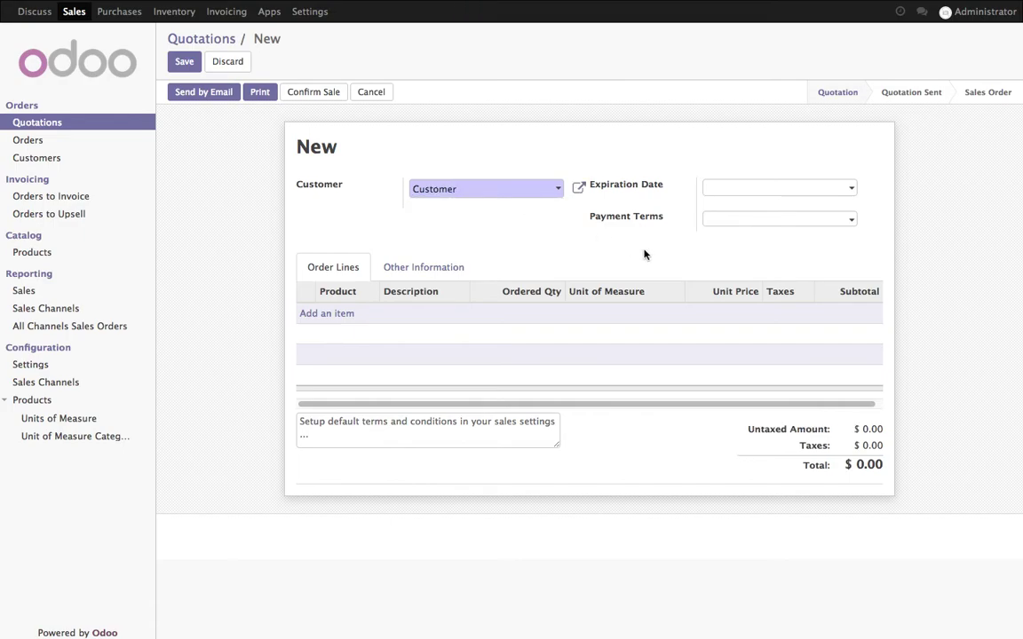
Step: Add a Belgian Beer order line to the quotation with the default quantity and unit of measure
click(349, 316)
click(366, 317)
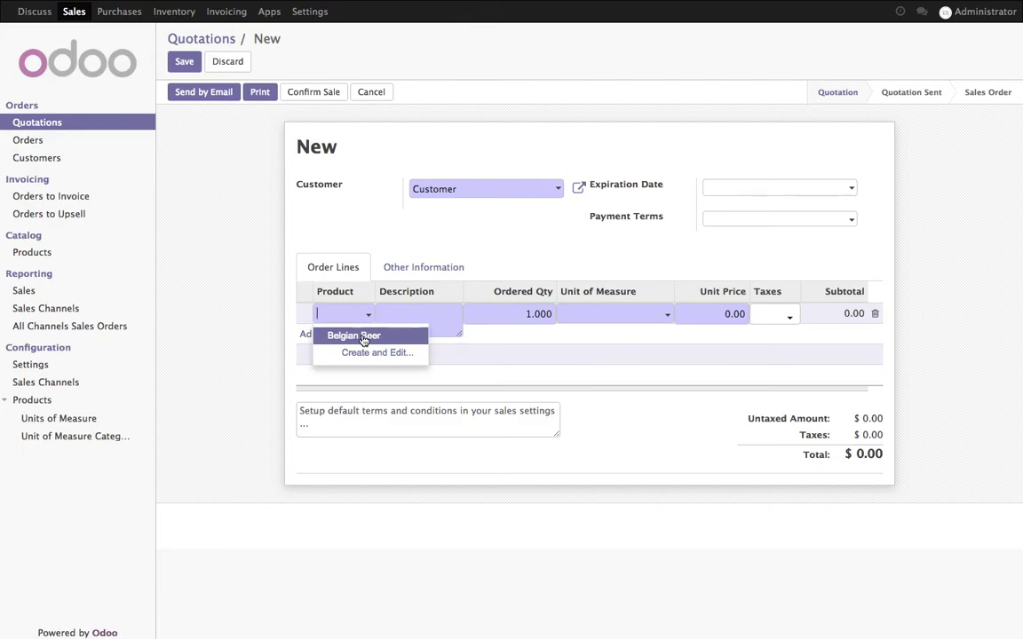
click(363, 339)
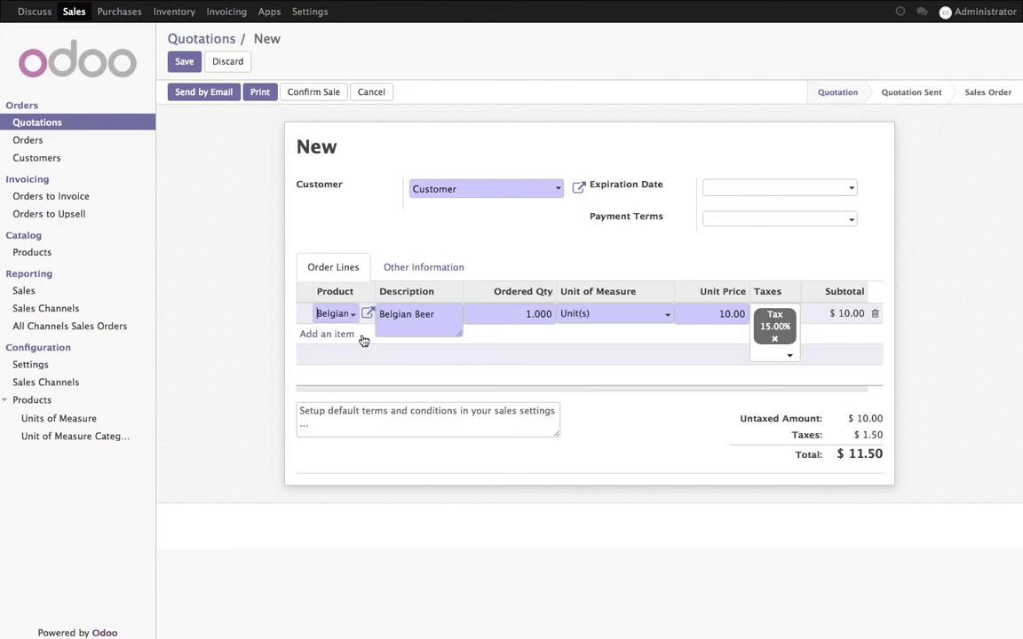
click(659, 389)
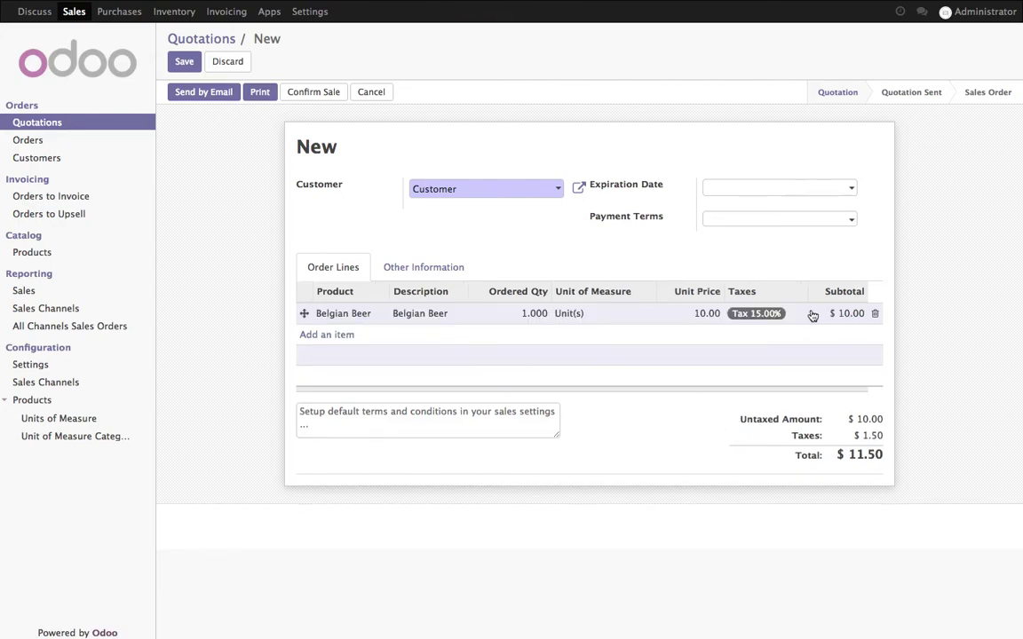
Step: Add a second Belgian Beer order line with Pack of 4 as its unit of measure
click(340, 336)
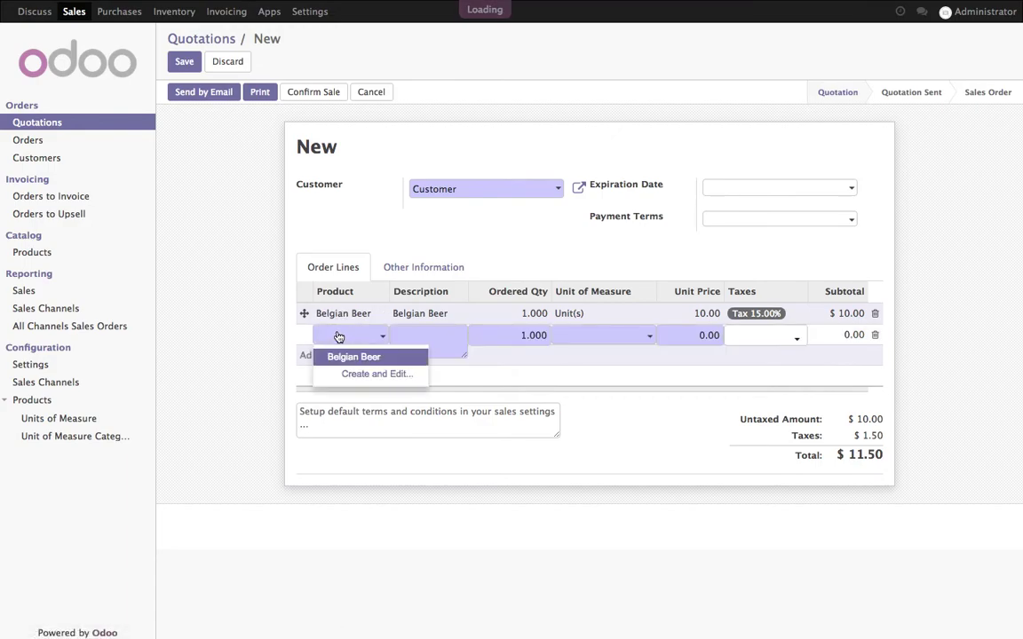
click(351, 358)
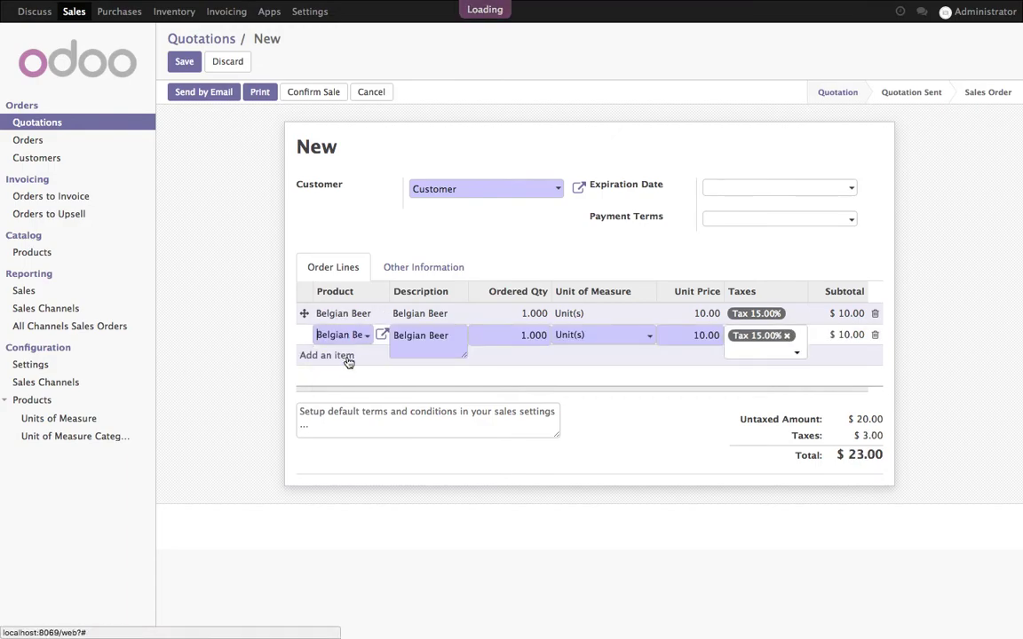
click(596, 336)
click(611, 392)
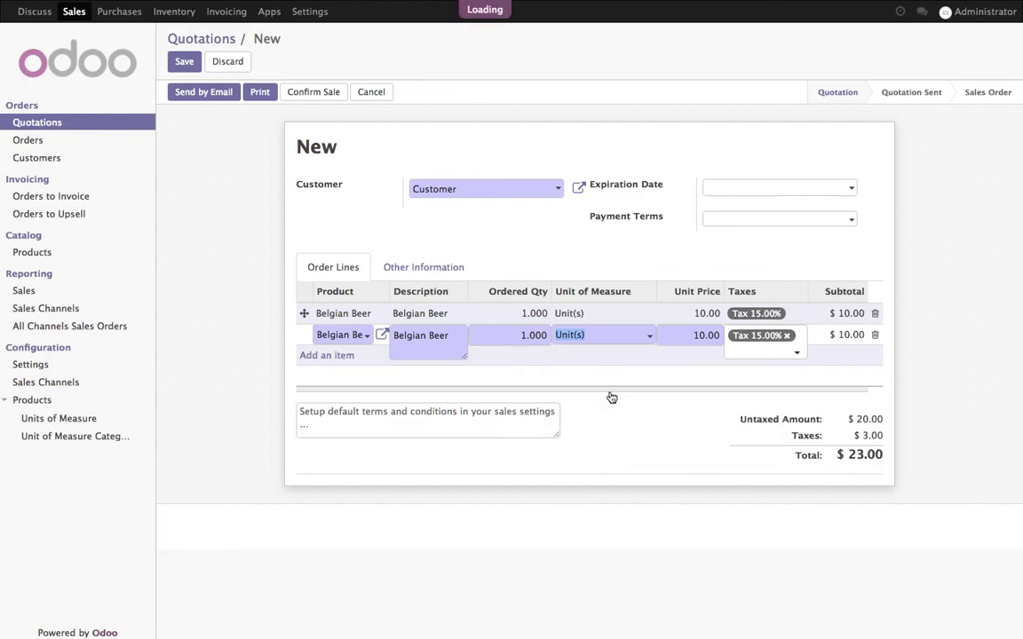
click(643, 475)
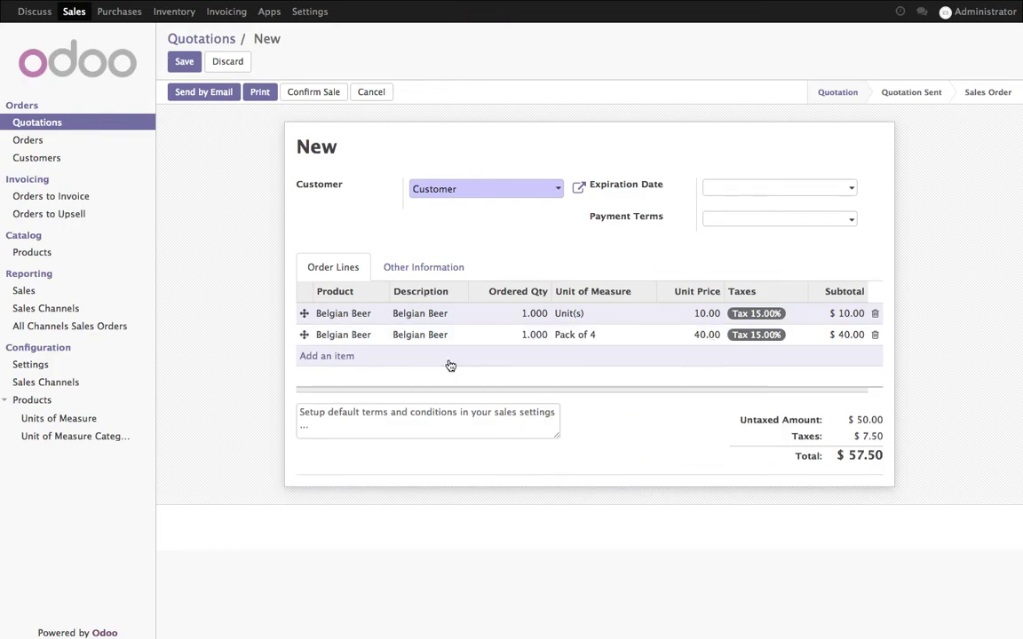
Step: Add a third Belgian Beer order line with Pack of 8 as its unit of measure
click(346, 355)
click(355, 376)
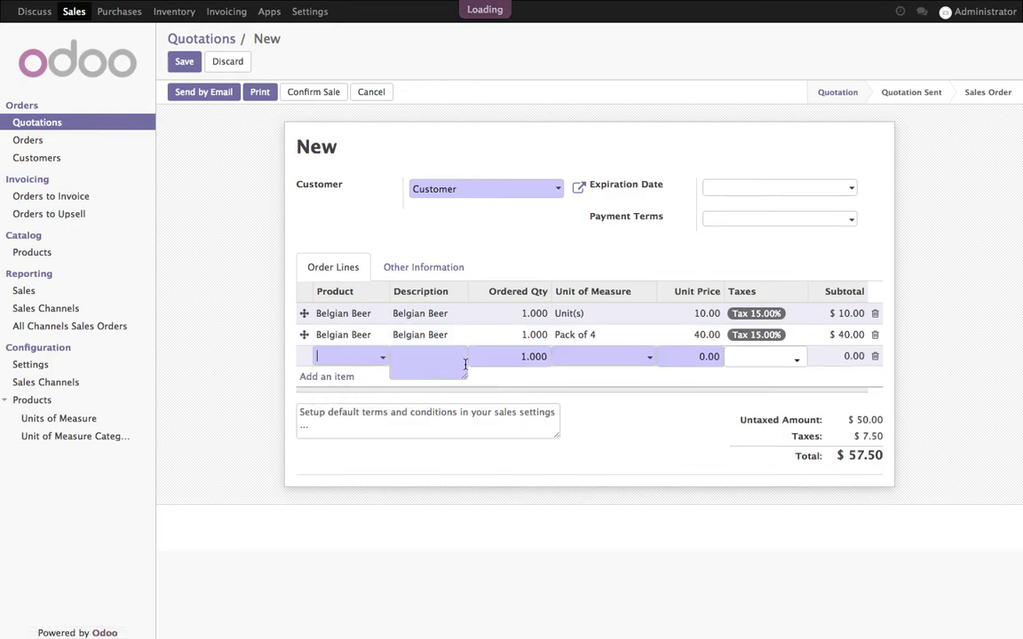
click(579, 362)
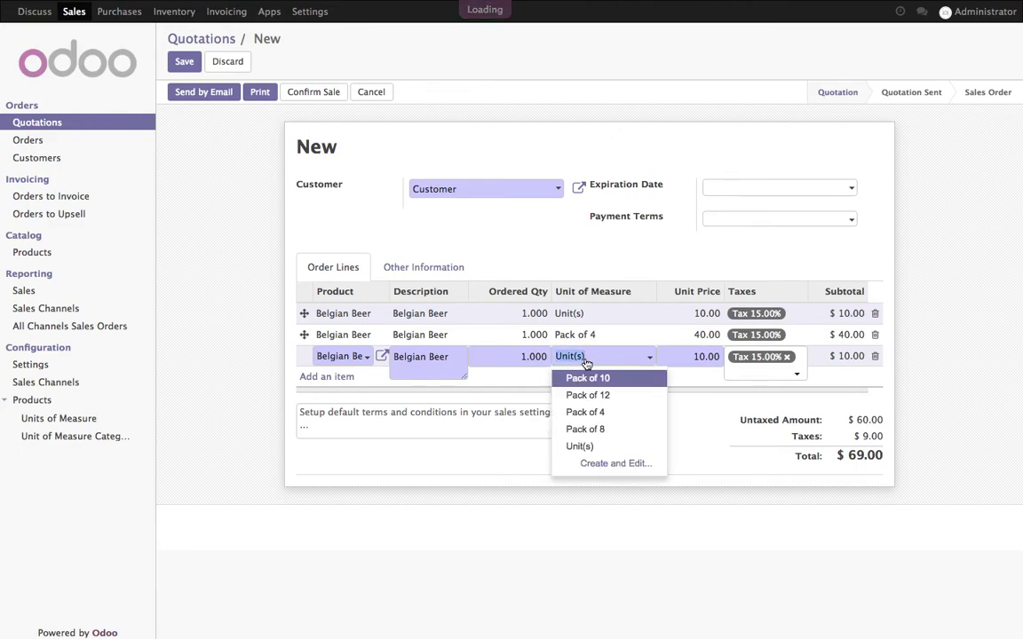
click(603, 430)
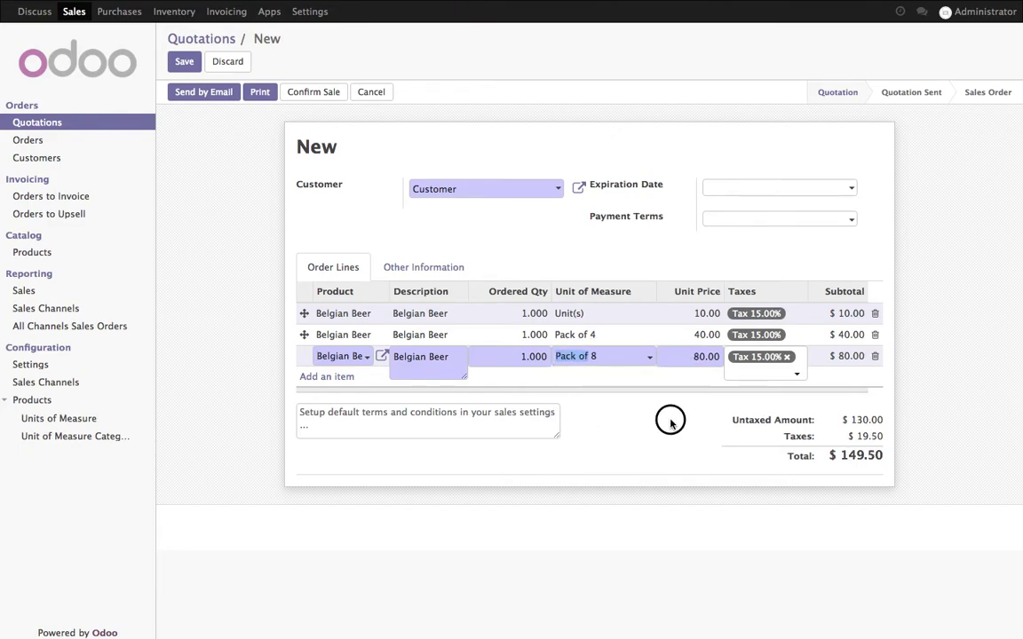
Step: Enter the terms note "It computes the price based on 10 only. Let's do better price if customer buy more units" and save the quotation
click(472, 421)
text(It)
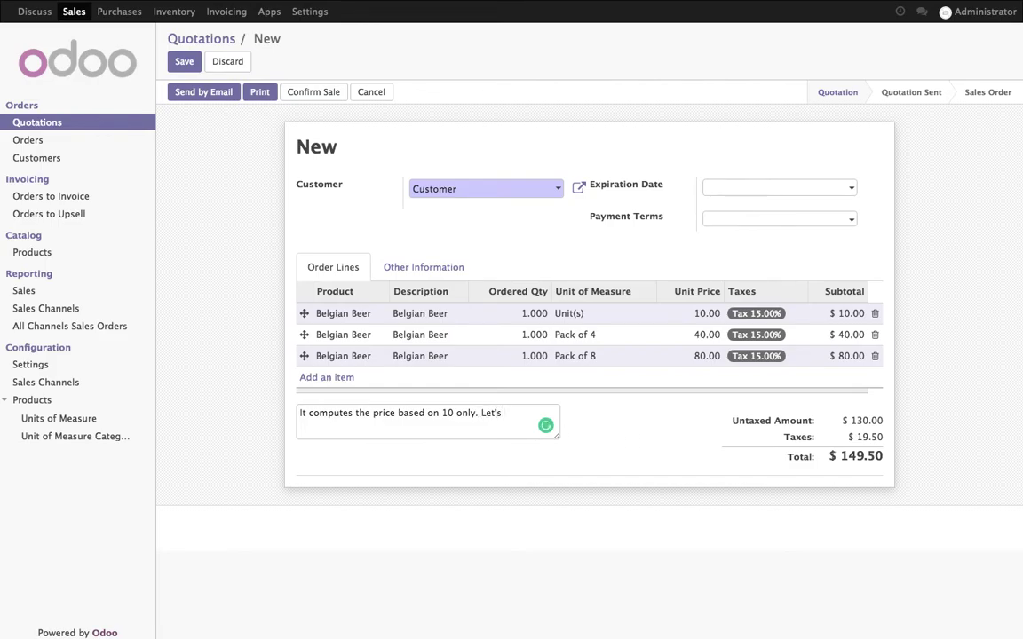
text(some price)
key(BackSpace)
key(BackSpace)
key(BackSpace)
key(BackSpace)
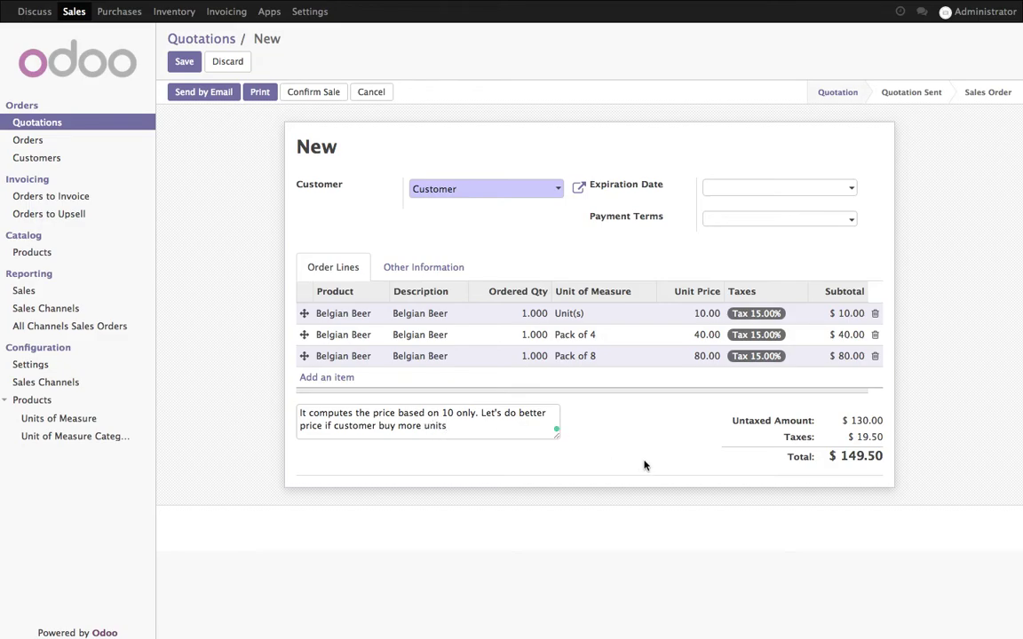
click(182, 61)
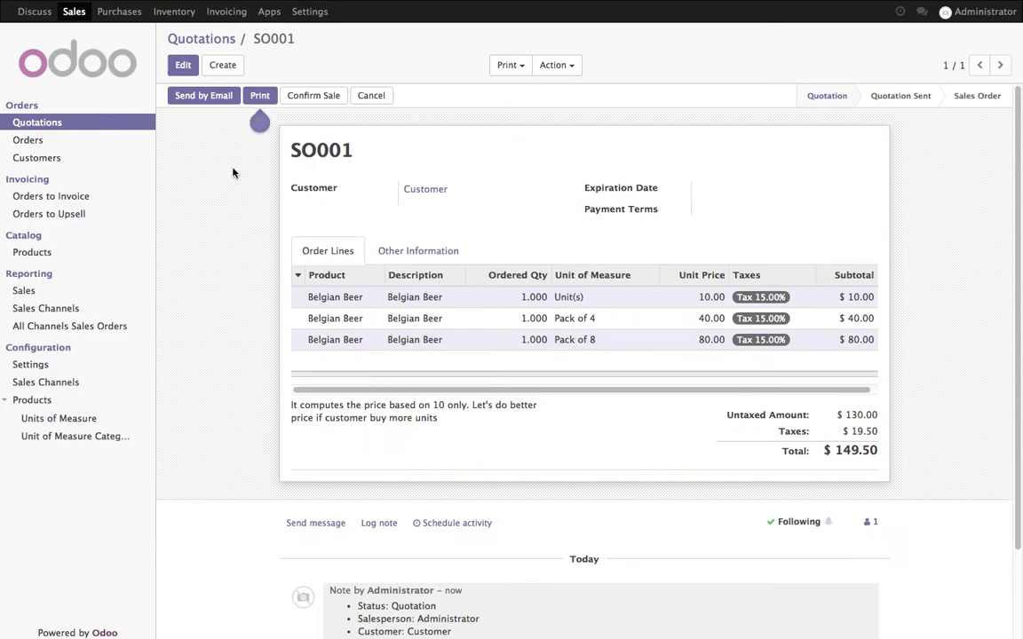
Step: Enable Multiple Sales Prices per Product with the multiple prices per product option in the sales settings and save them
click(44, 365)
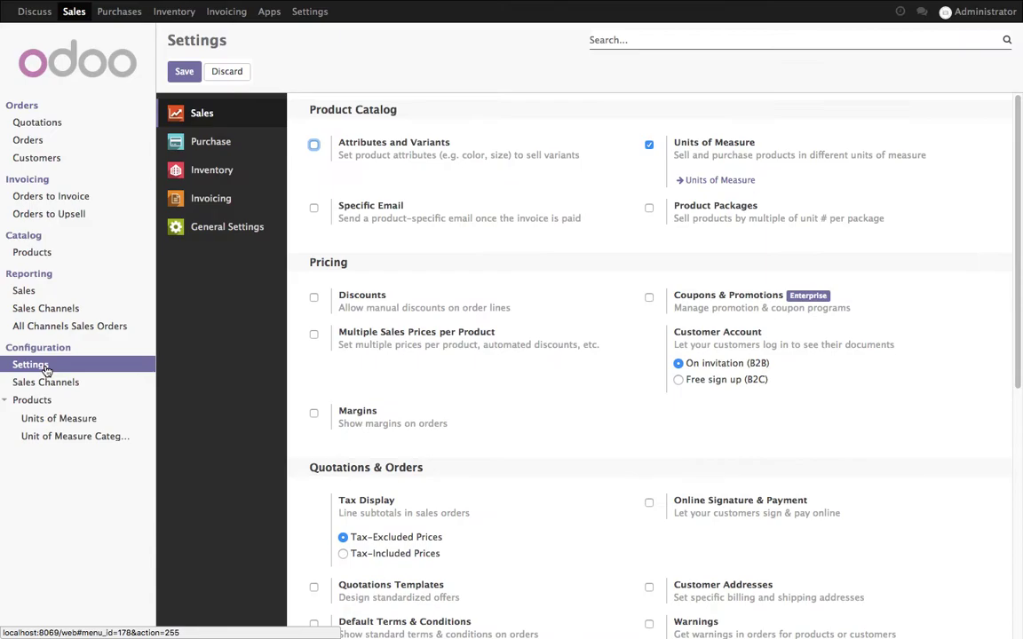
click(372, 336)
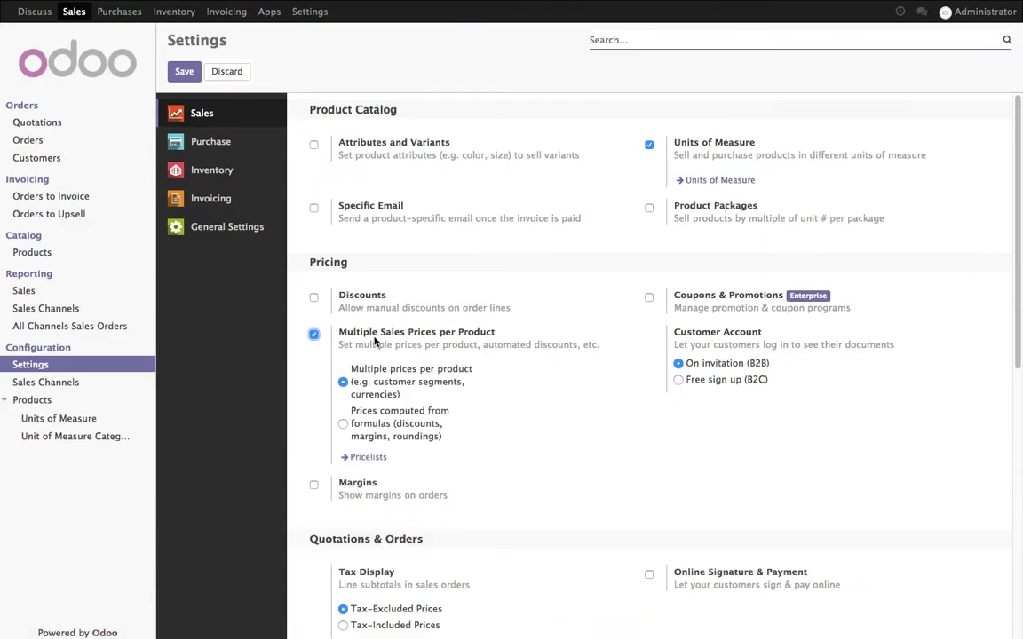
click(184, 71)
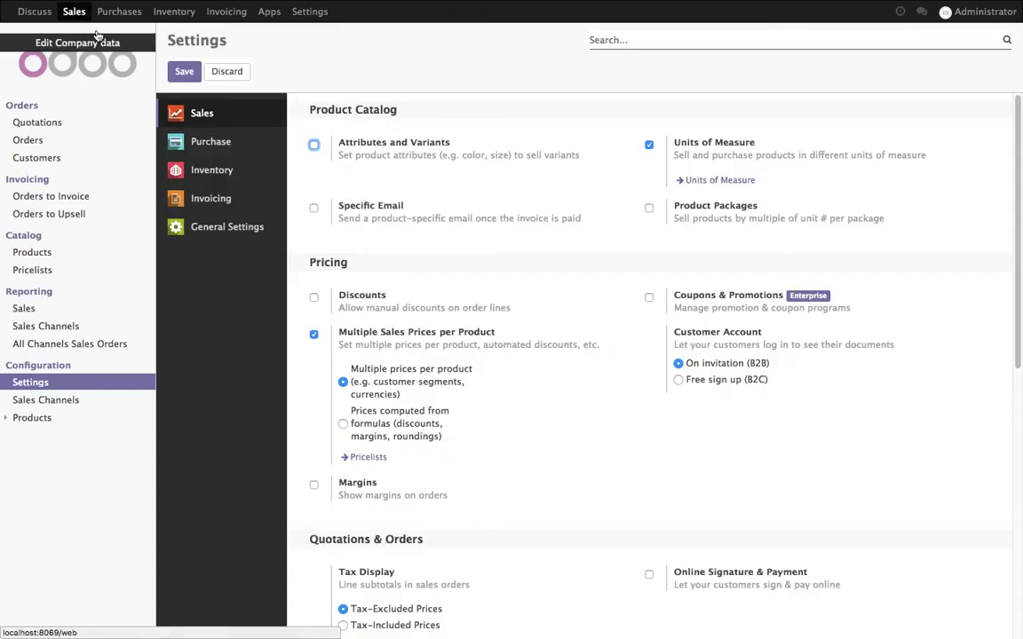
Step: Open the Belgian Beer product from the sales catalog for editing
click(61, 124)
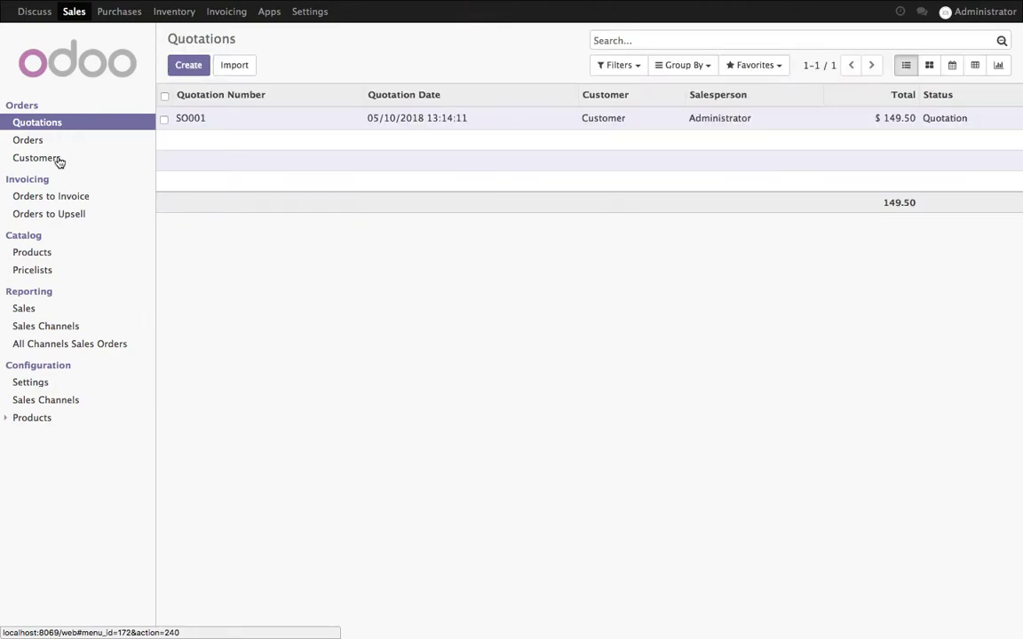
click(41, 255)
click(331, 142)
click(183, 64)
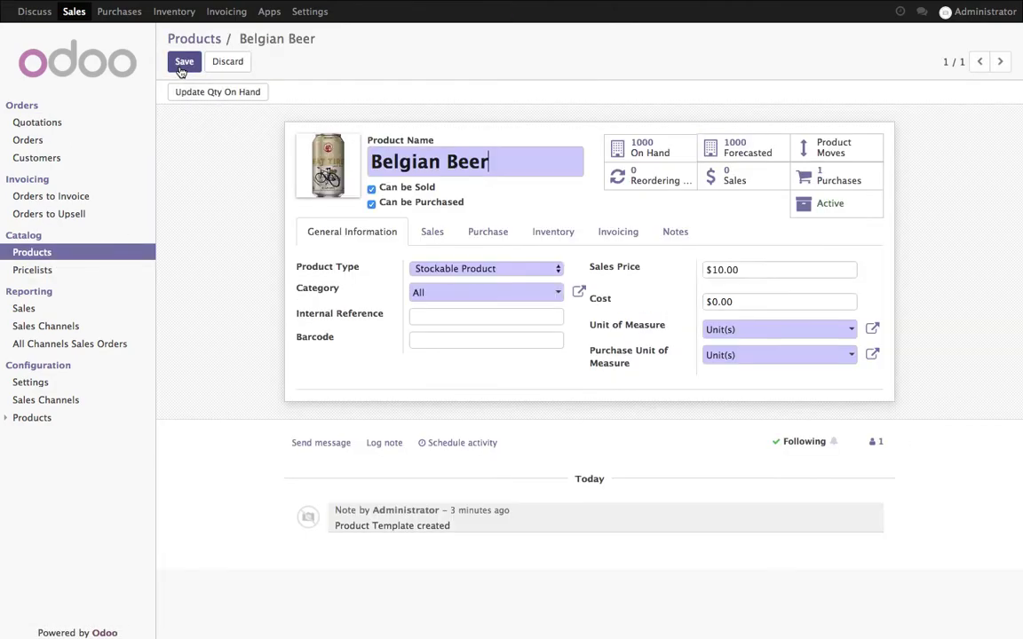
drag(744, 270, 705, 270)
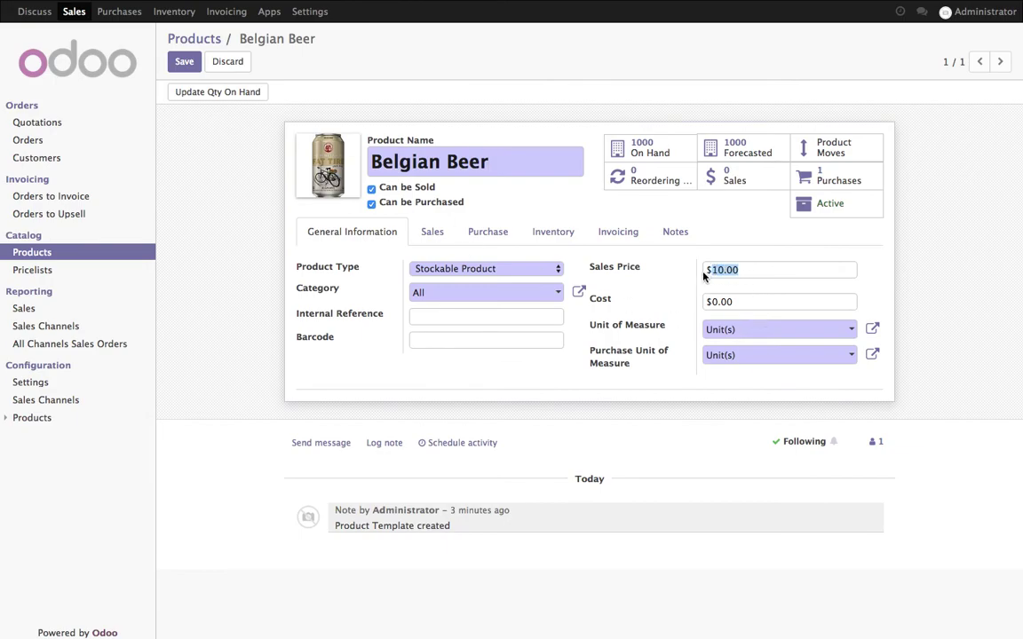
Step: Add a Public Pricelist (USD) price of 10.00 with a minimum quantity of 1 to the product's sales pricing
click(435, 232)
click(336, 302)
click(359, 309)
click(356, 325)
key(Tab)
text(1)
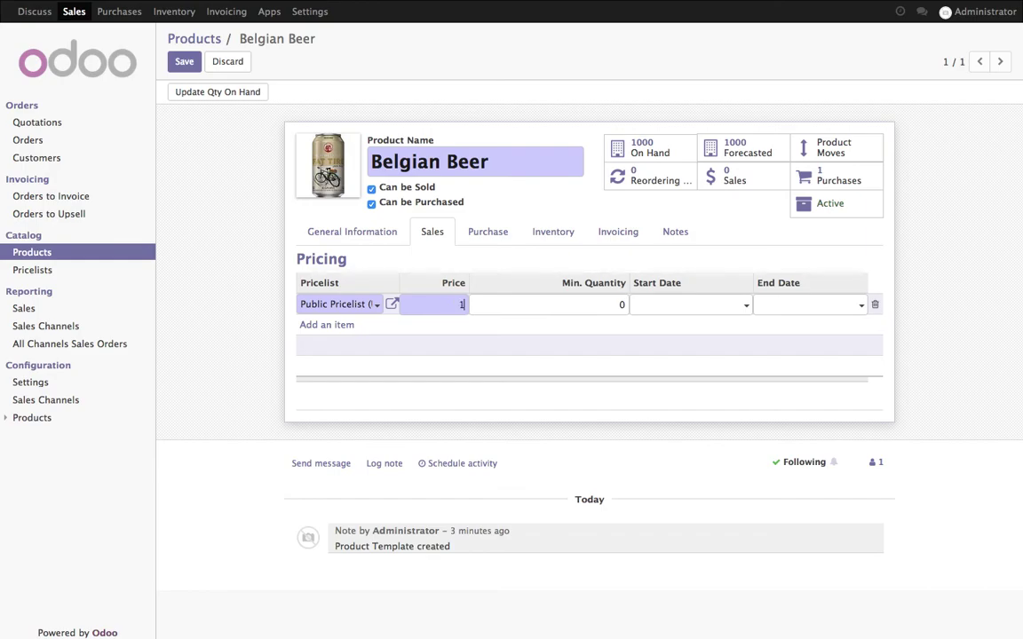
key(Return)
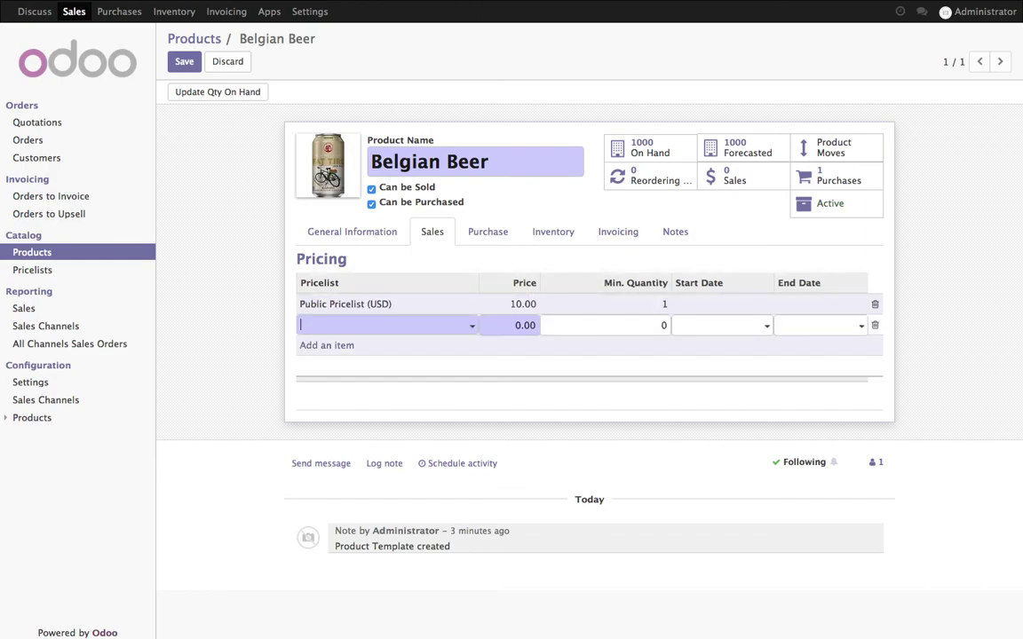
Step: Add a Public Pricelist (USD) price of 9.00 with a minimum quantity of 4
key(Down)
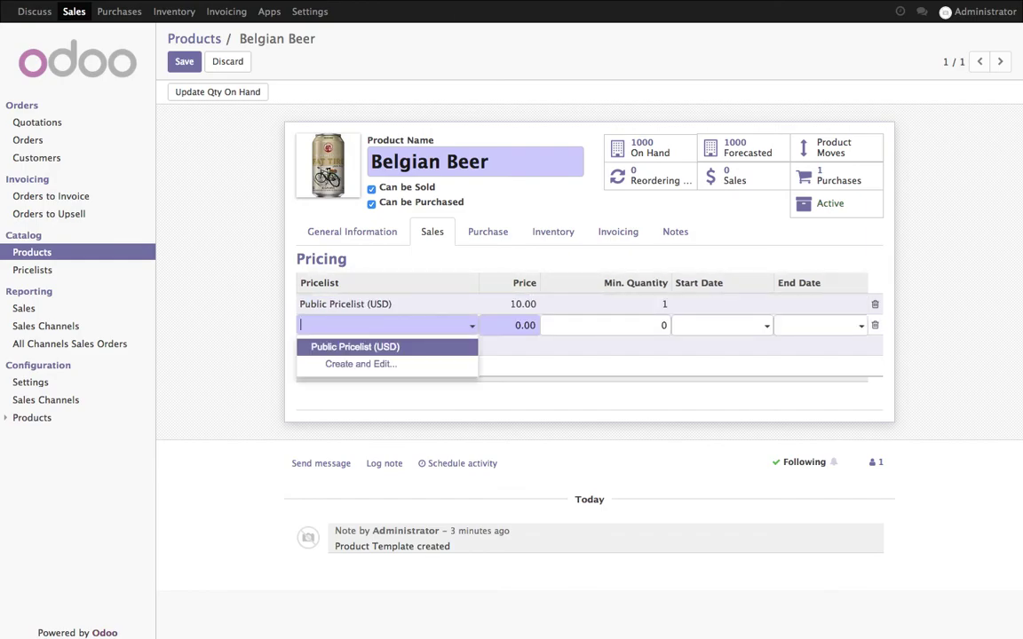
key(Tab)
text(9)
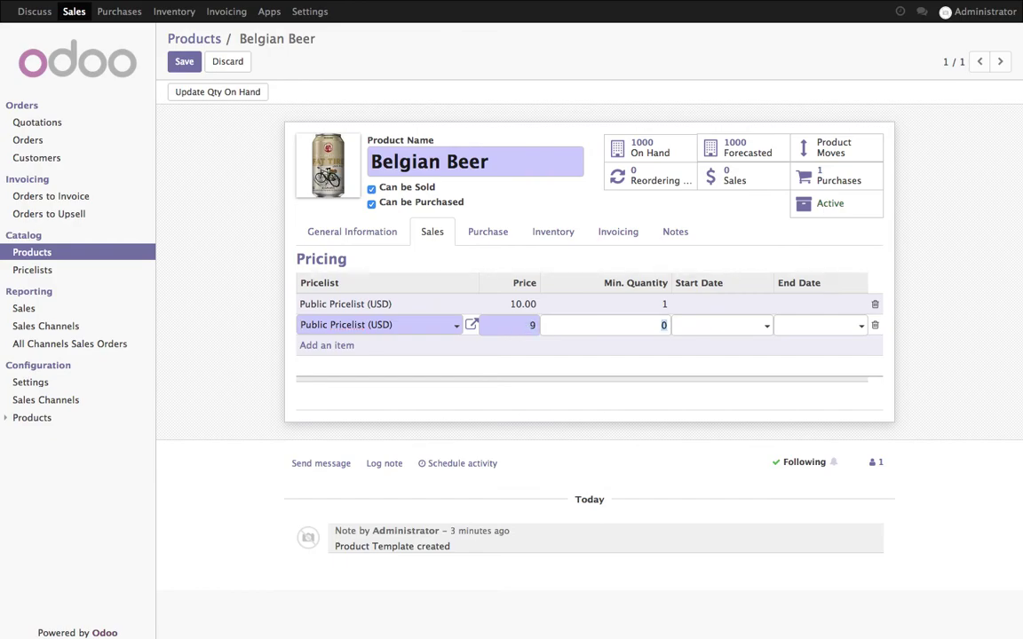
key(Return)
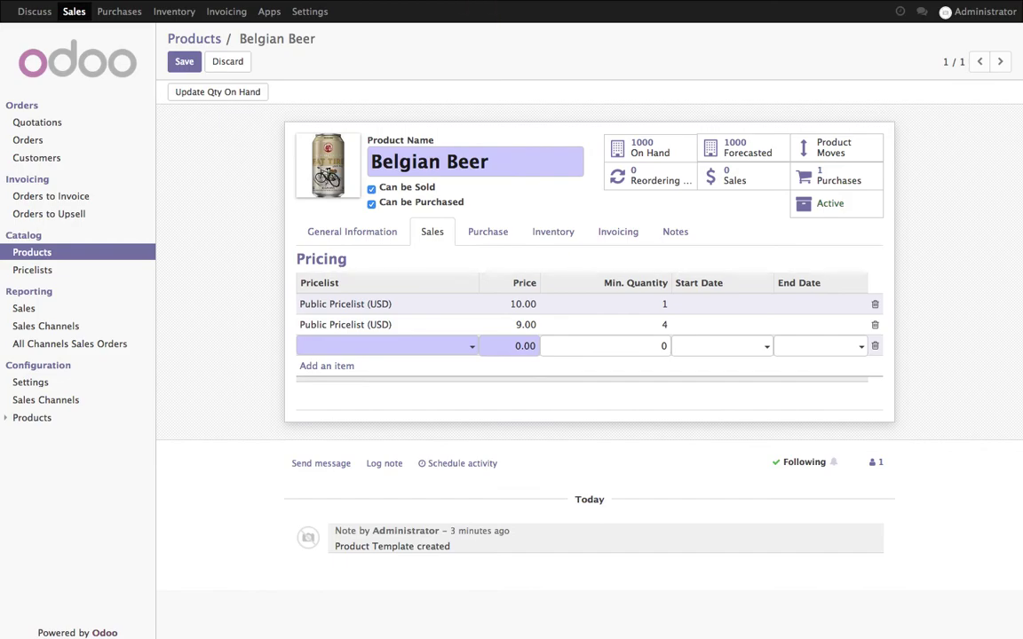
Step: Add a Public Pricelist (USD) price of 8.00 with a minimum quantity of 8
key(Down)
key(Tab)
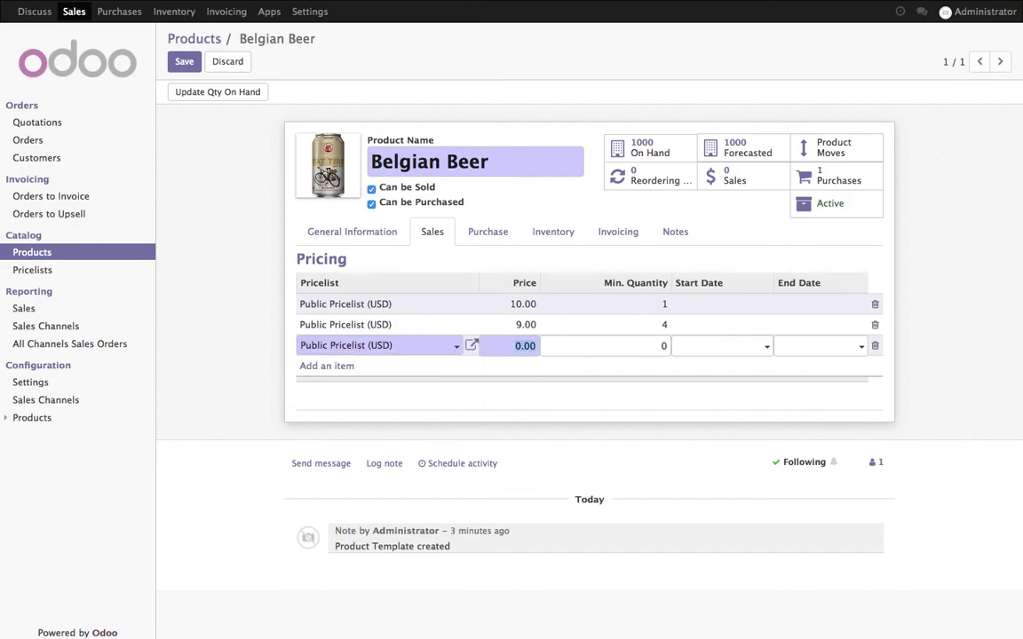
text(8)
key(Return)
Step: Add a Public Pricelist (USD) price of 7.00 with a minimum quantity of 10
click(392, 370)
click(395, 390)
key(Tab)
text(7)
key(Tab)
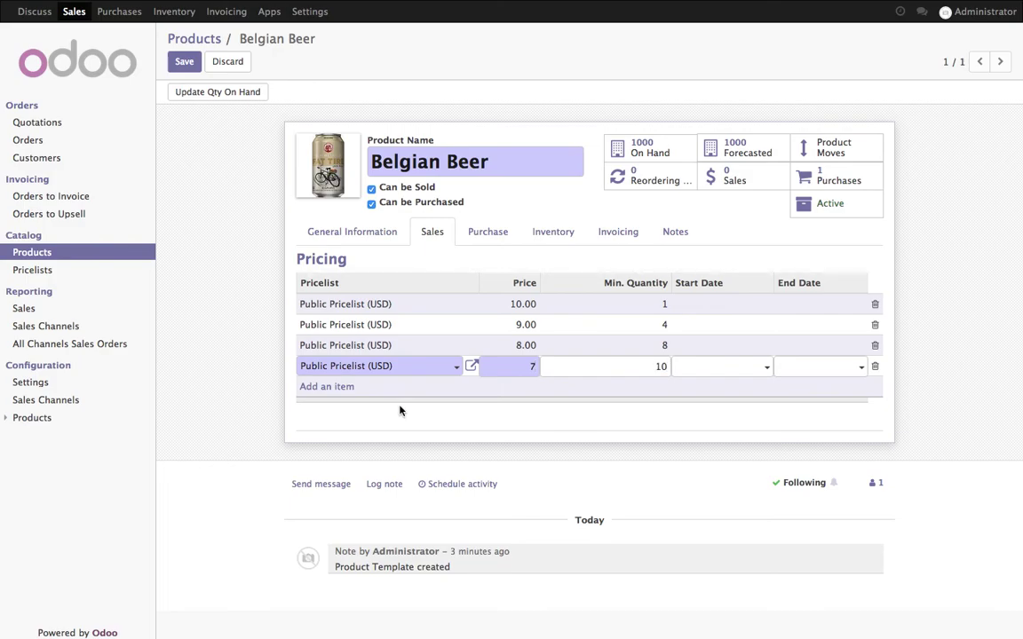
text(10)
Step: Add a Public Pricelist (USD) price of 6.00 with a minimum quantity of 12 and save the product
click(327, 386)
click(332, 390)
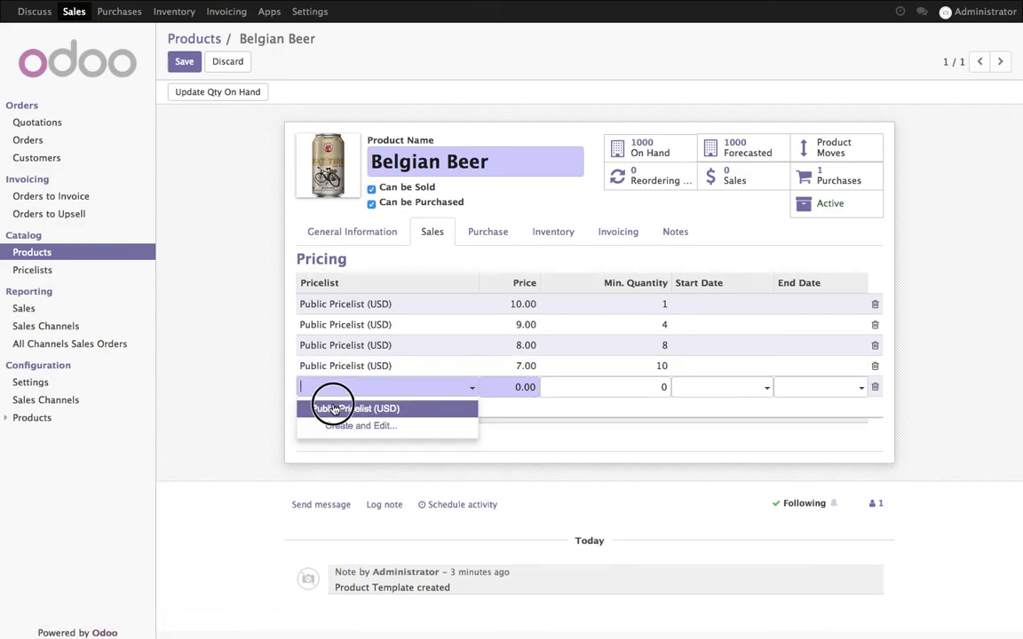
click(332, 409)
text(6)
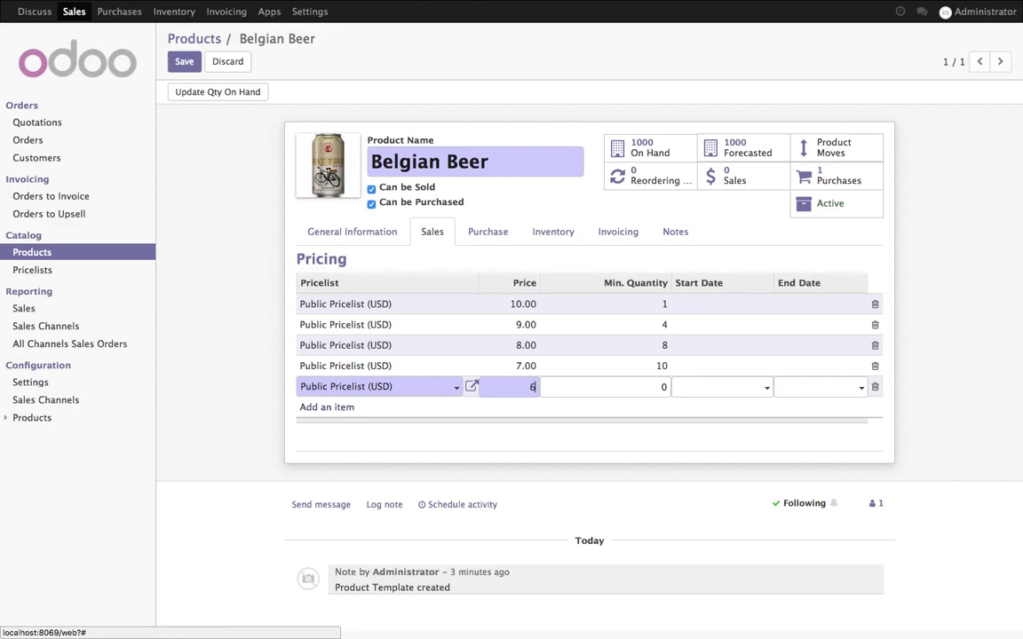
text(12)
click(648, 527)
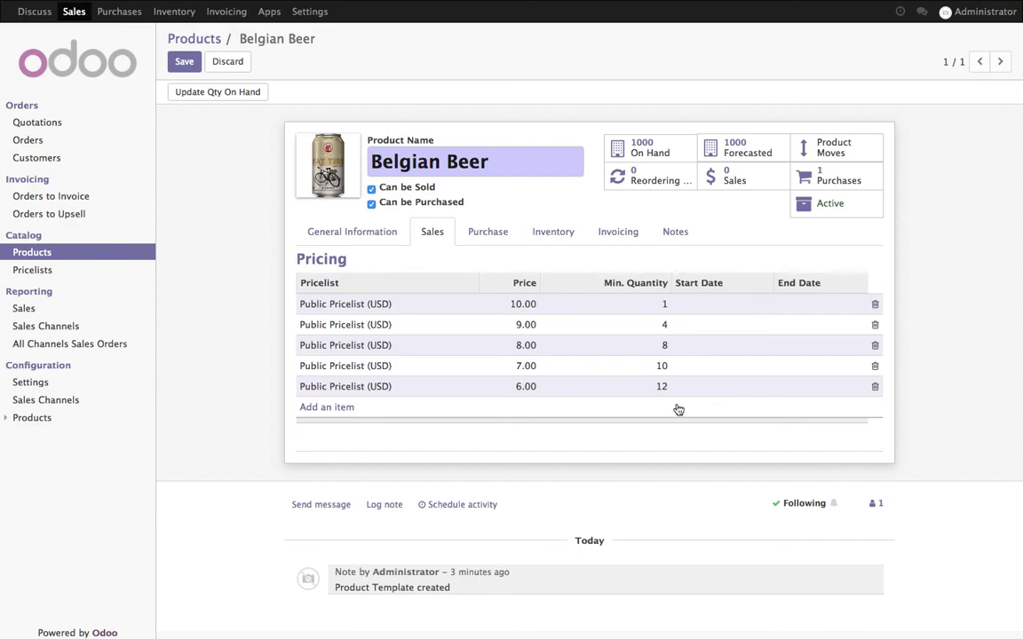
click(184, 62)
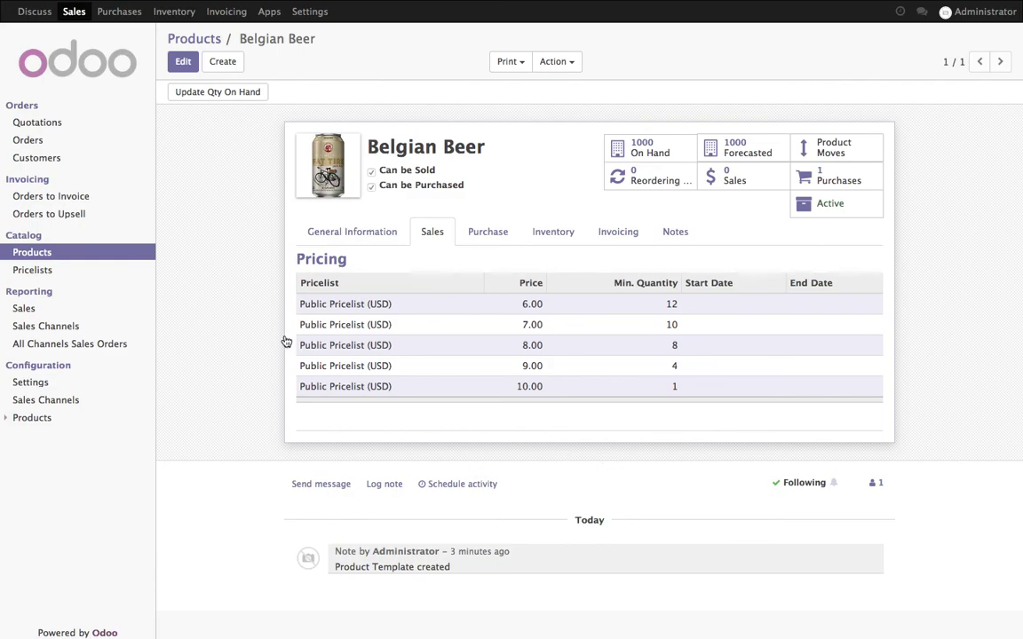
Step: Edit the existing sales quotation and add a fourth Belgian Beer order line with Pack of 10 as its unit of measure
click(67, 126)
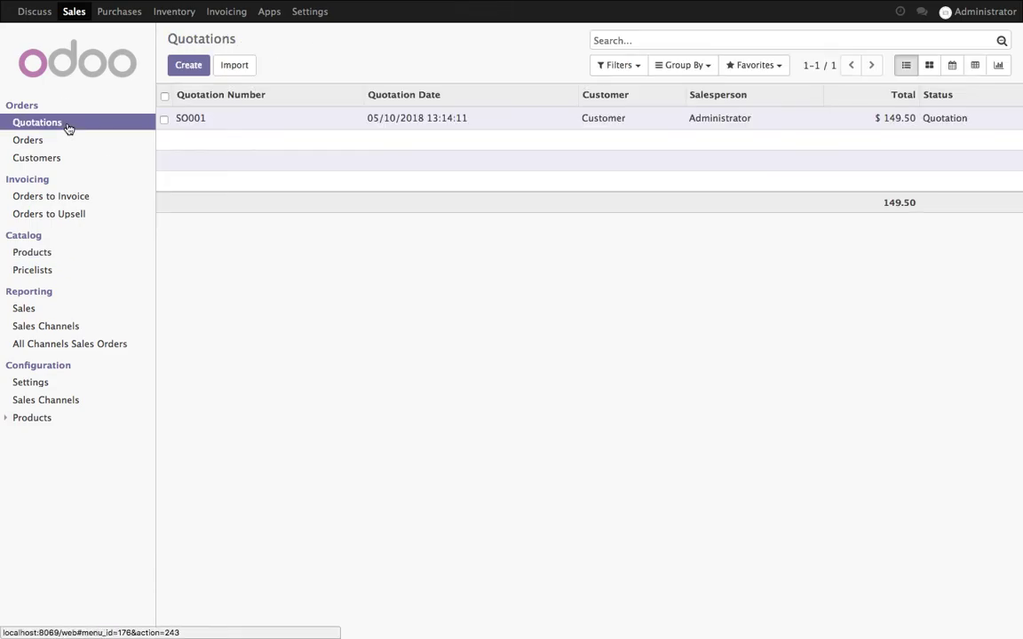
click(210, 116)
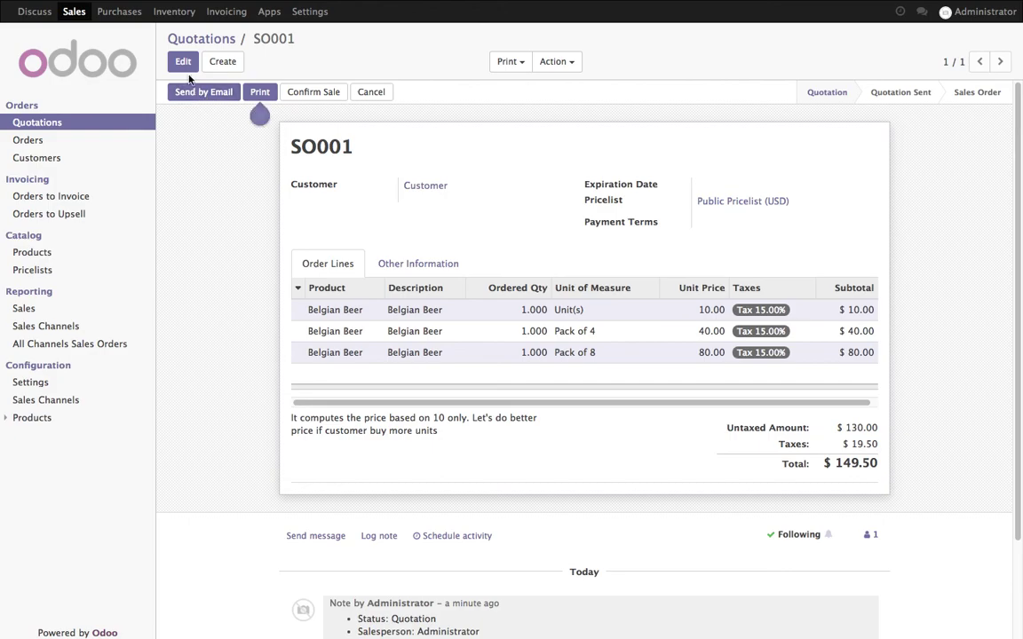
click(182, 62)
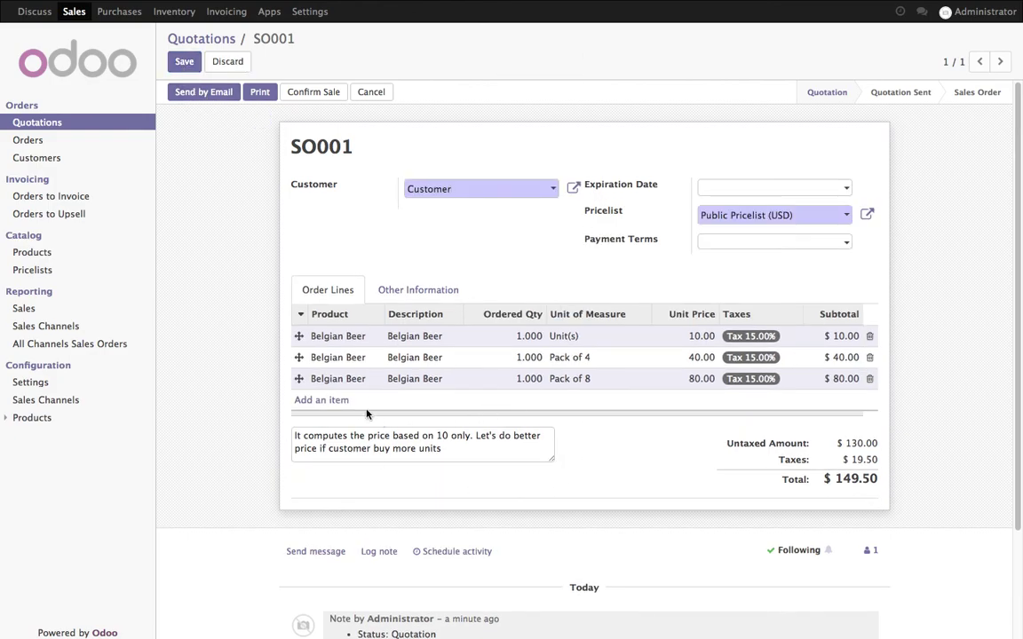
click(342, 400)
click(348, 421)
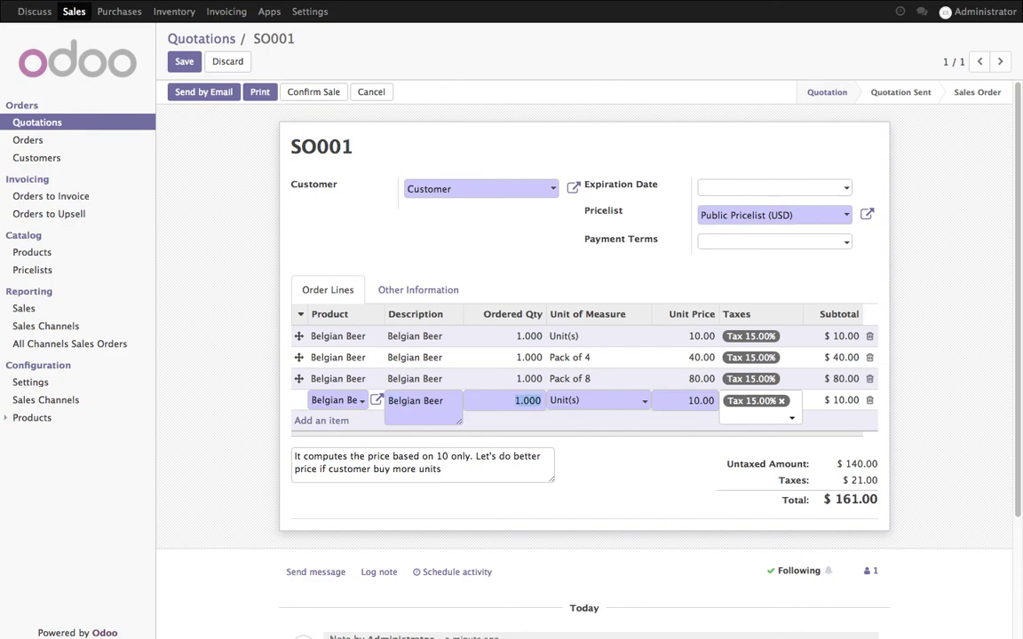
click(612, 400)
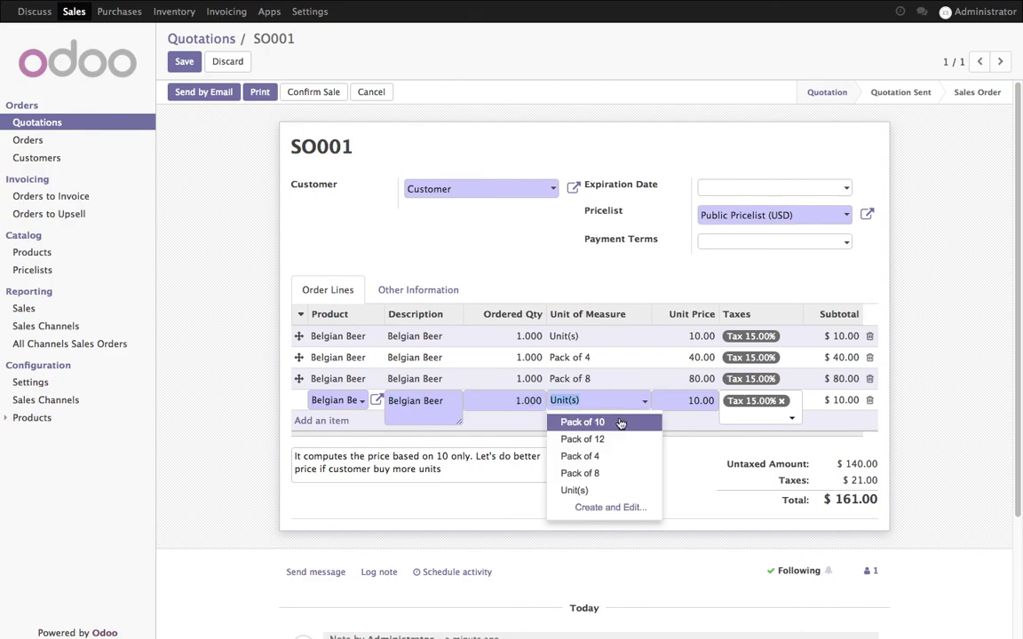
click(621, 422)
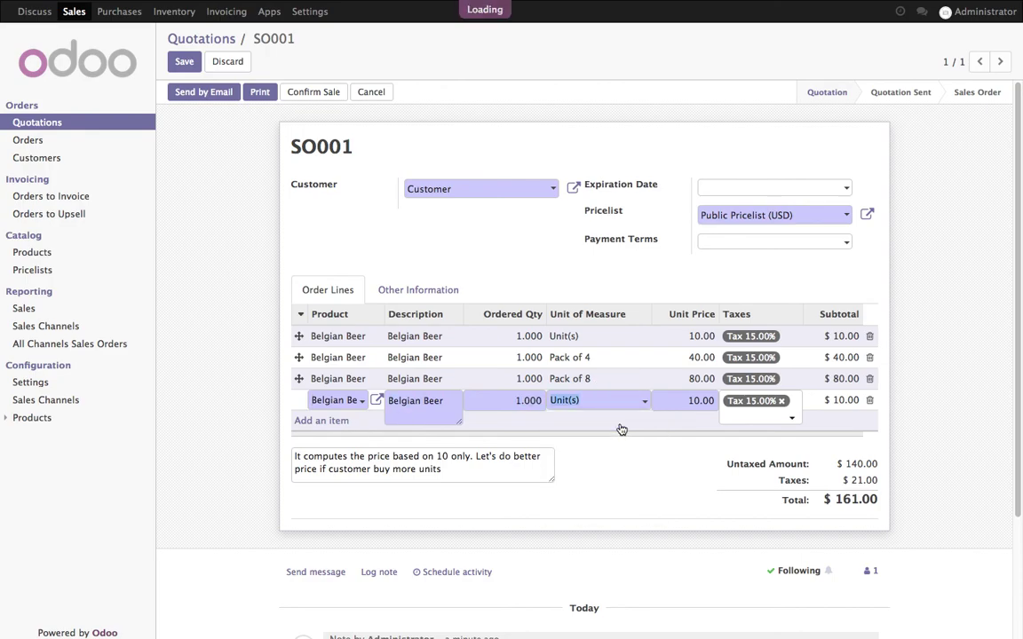
click(637, 485)
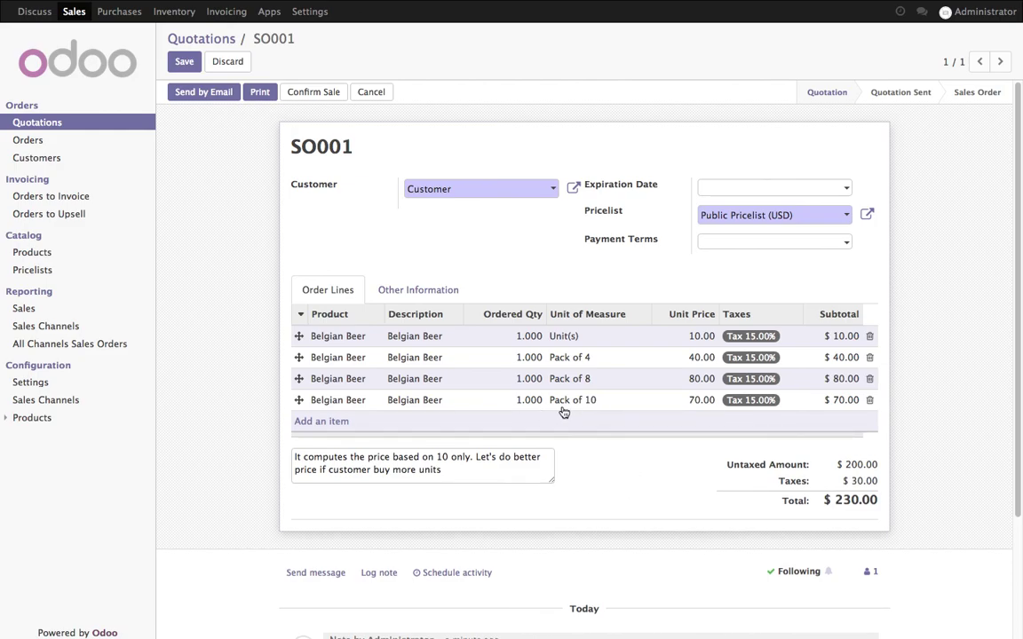
Step: Change the fourth order line's unit of measure to Pack of 4
click(572, 401)
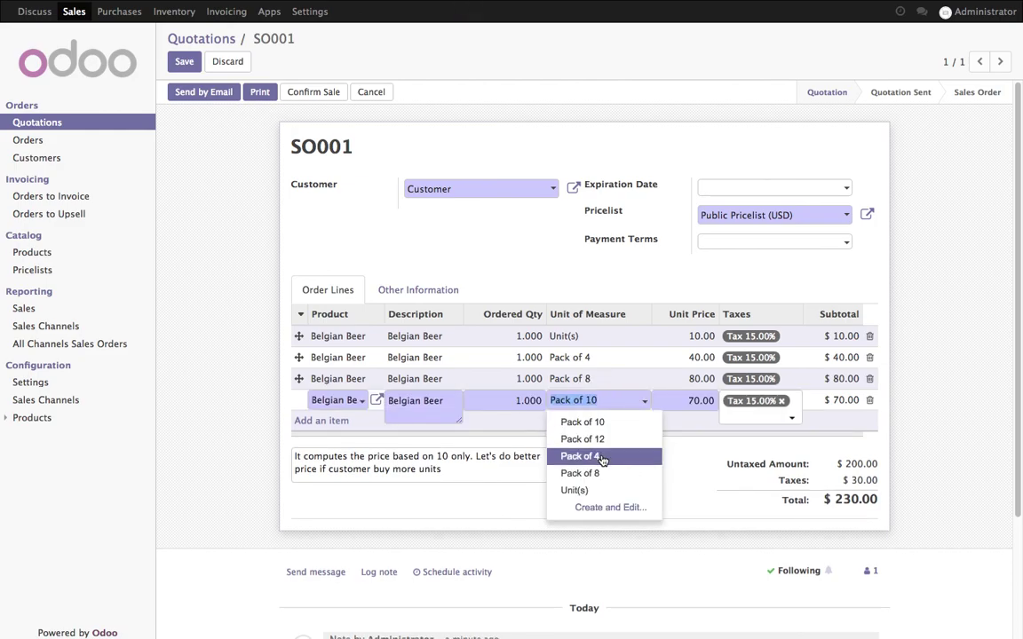
click(601, 458)
click(692, 455)
Step: Add a fifth Belgian Beer order line with Pack of 8 as its unit of measure
click(362, 424)
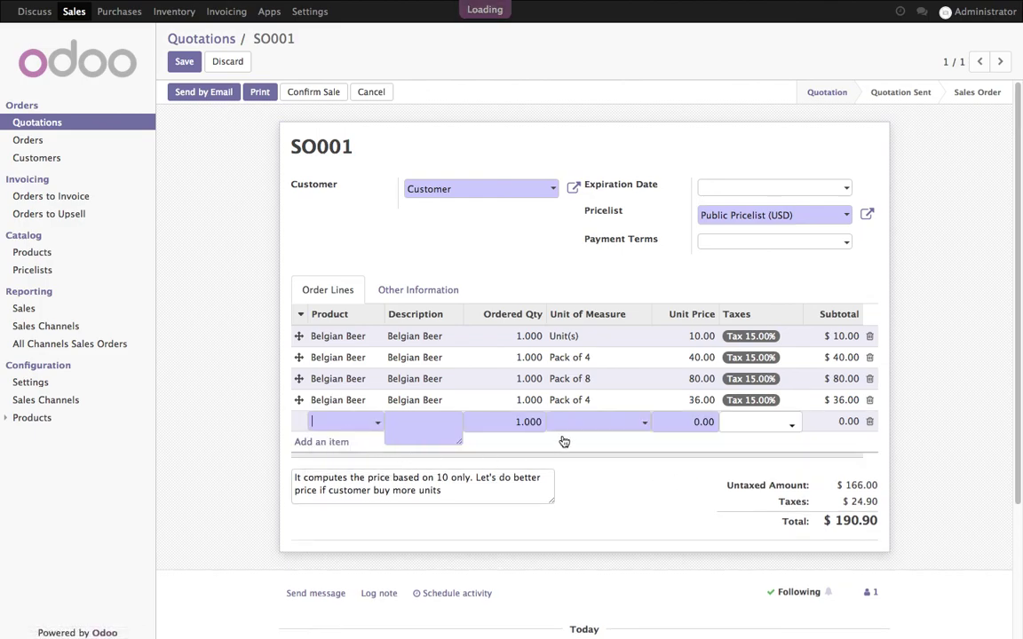
click(573, 423)
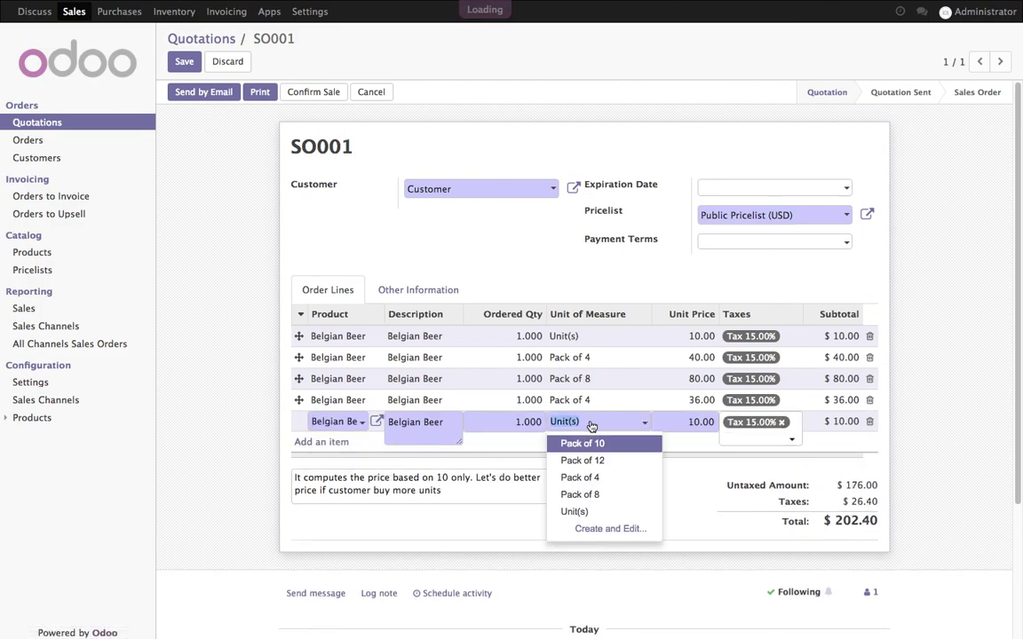
click(608, 496)
click(693, 451)
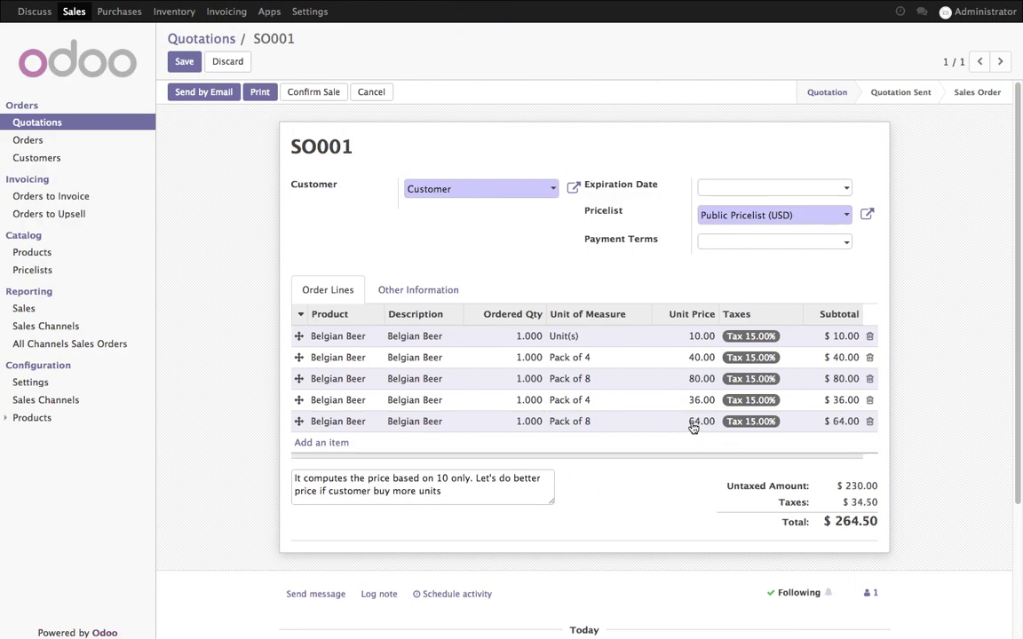